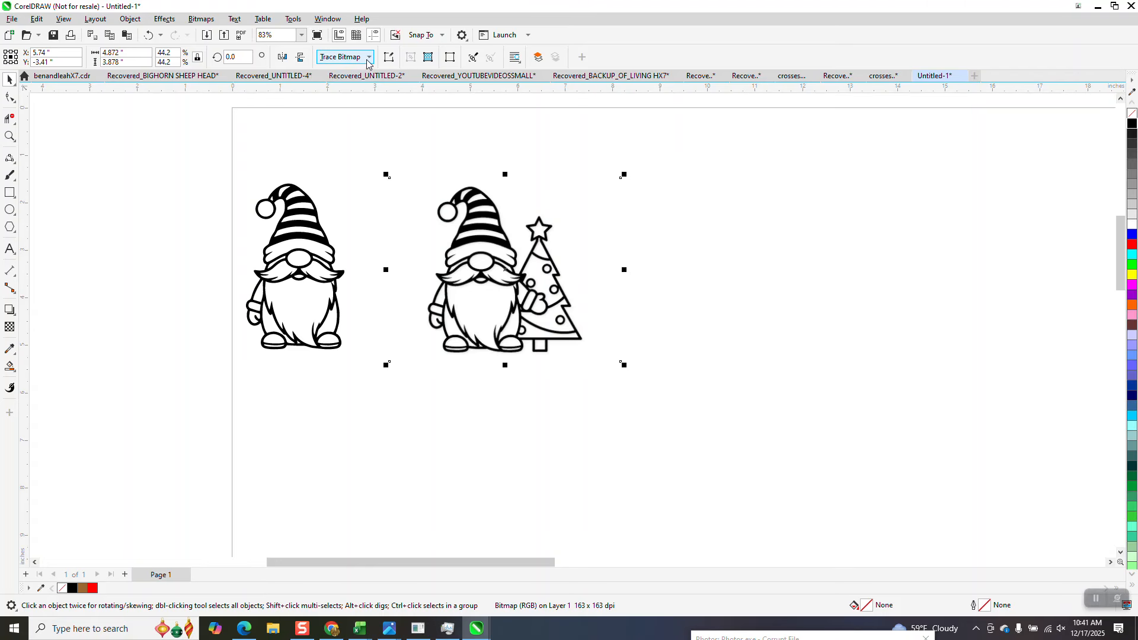
Outline-trace the gnome-and-tree bitmap as Clipart, removing color from the entire image, and place the trace to the right of the original
{"action": "left_click", "coordinate": [368, 59]}
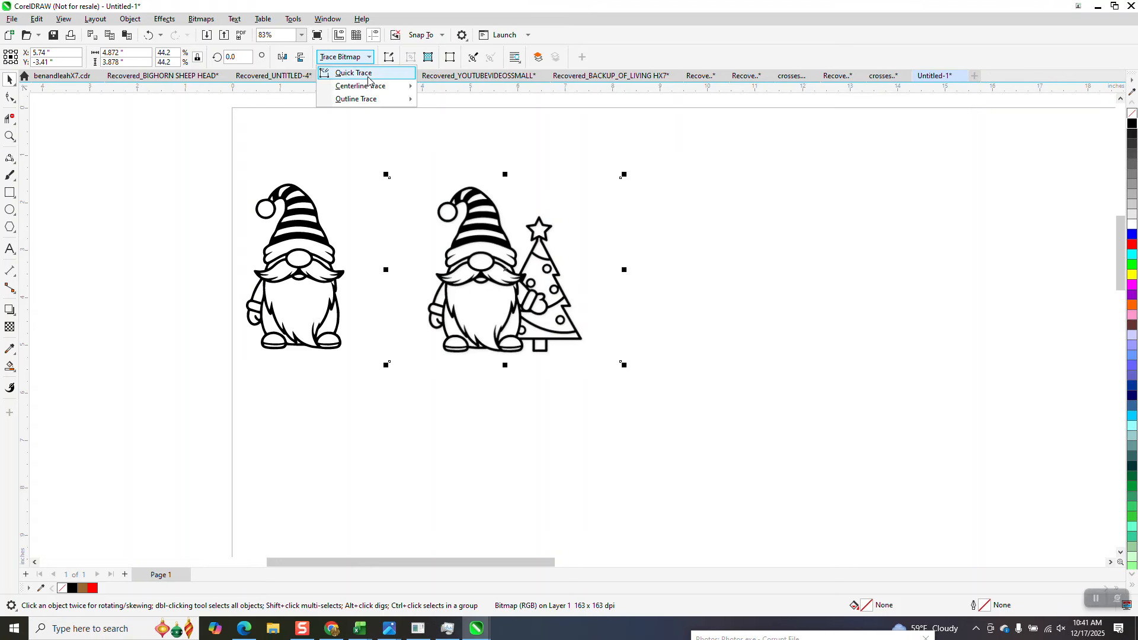
{"action": "mouse_move", "coordinate": [367, 99]}
{"action": "left_click", "coordinate": [454, 139]}
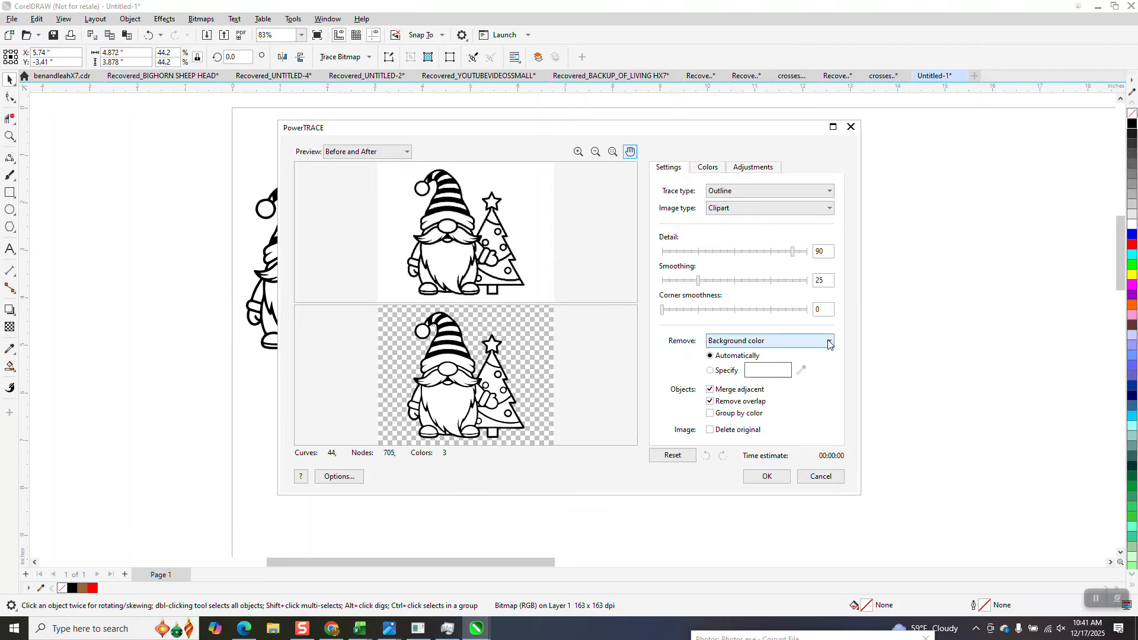
{"action": "left_click", "coordinate": [831, 342]}
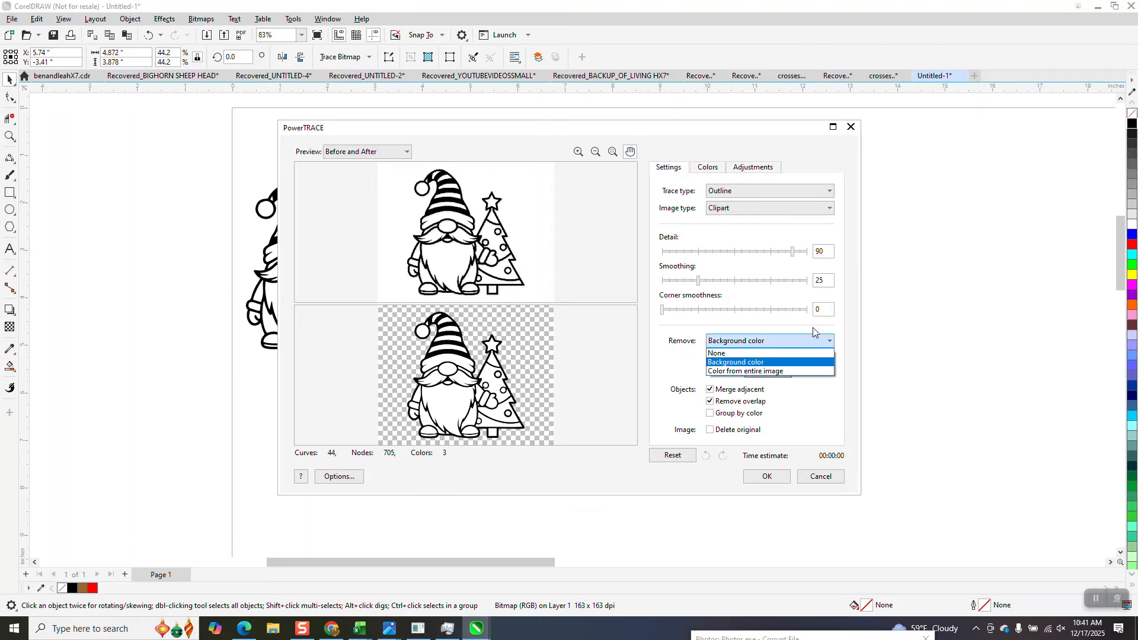
{"action": "left_click", "coordinate": [745, 372]}
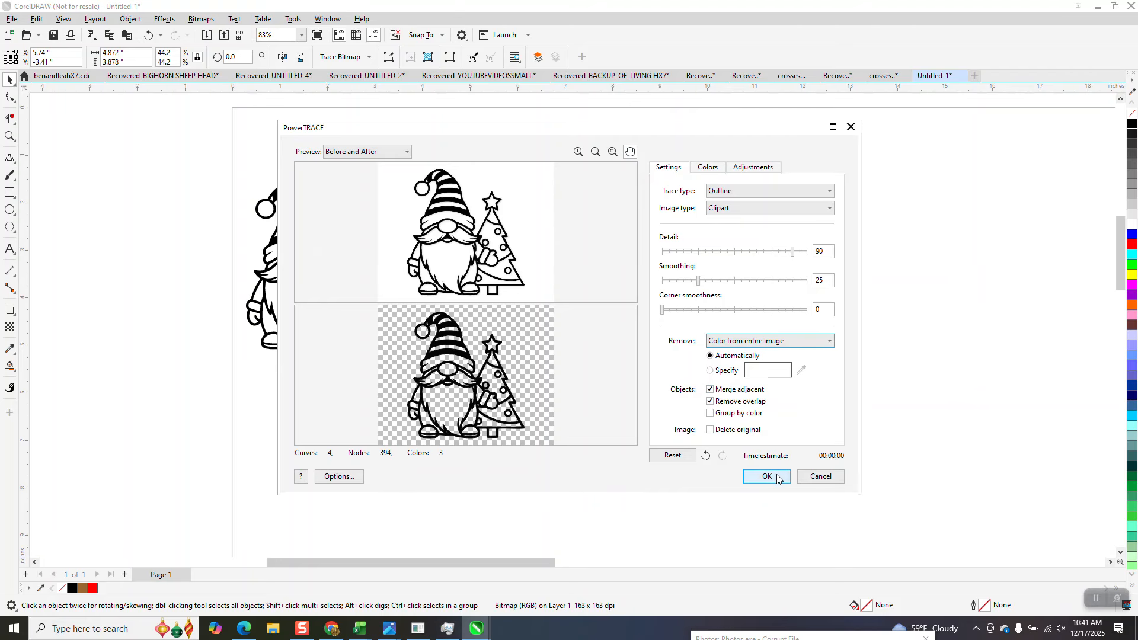
{"action": "left_click", "coordinate": [773, 477]}
{"action": "left_click_drag", "start_coordinate": [486, 284], "coordinate": [693, 284]}
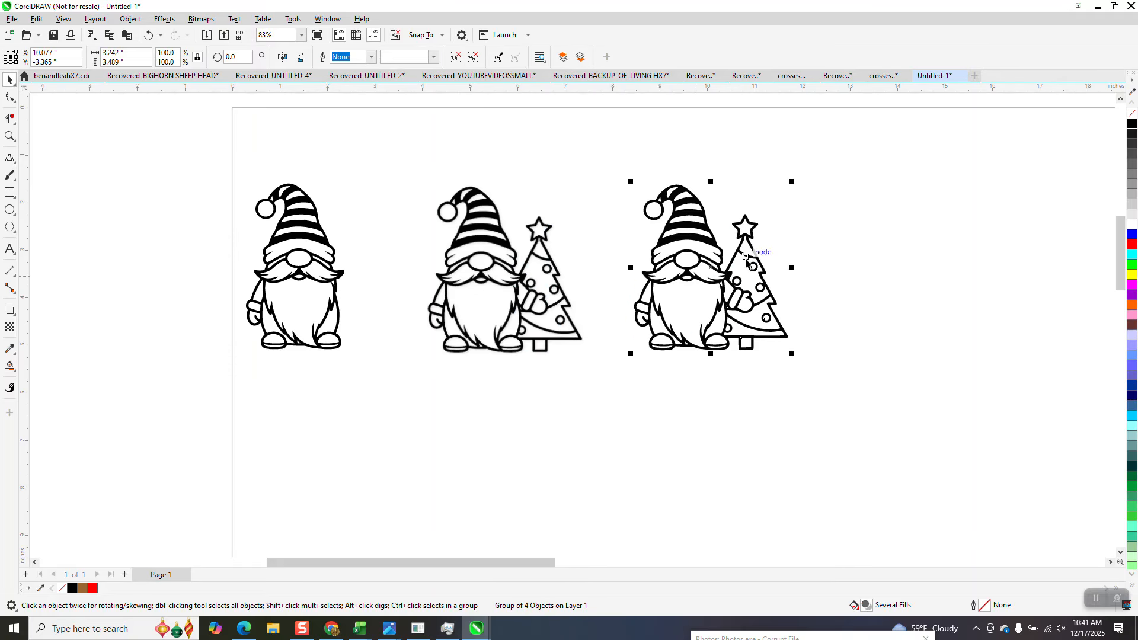
Remove the fill from the traced gnome and tree and give the group a black hairline outline
{"action": "left_click", "coordinate": [9, 136]}
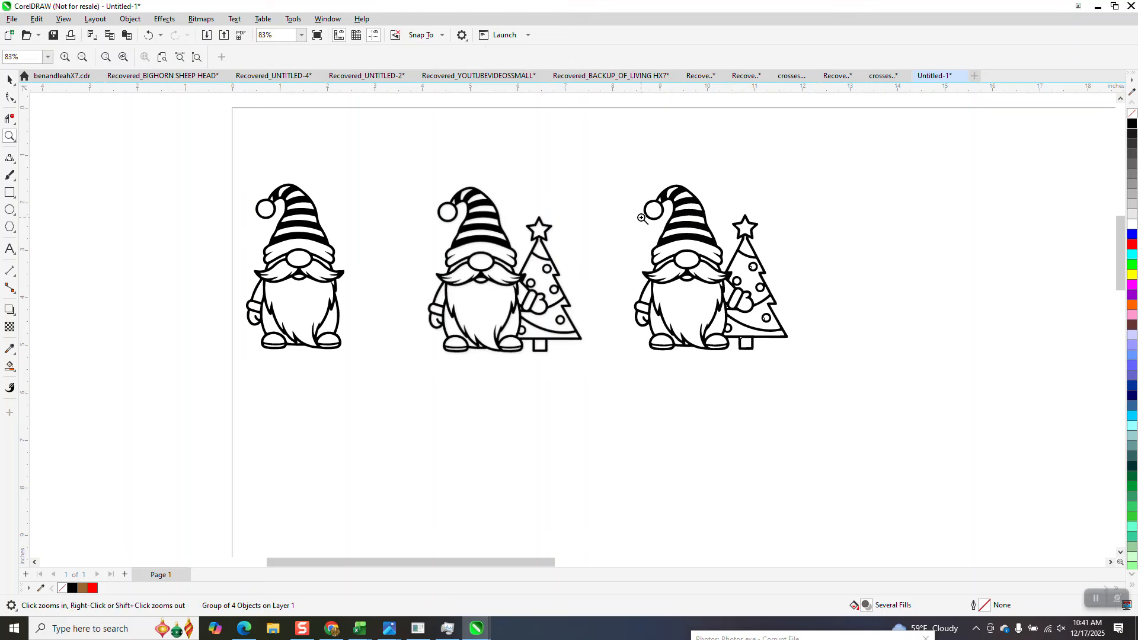
{"action": "left_click", "coordinate": [729, 287]}
{"action": "scroll", "coordinate": [486, 245], "scroll_direction": "down", "scroll_amount": 1}
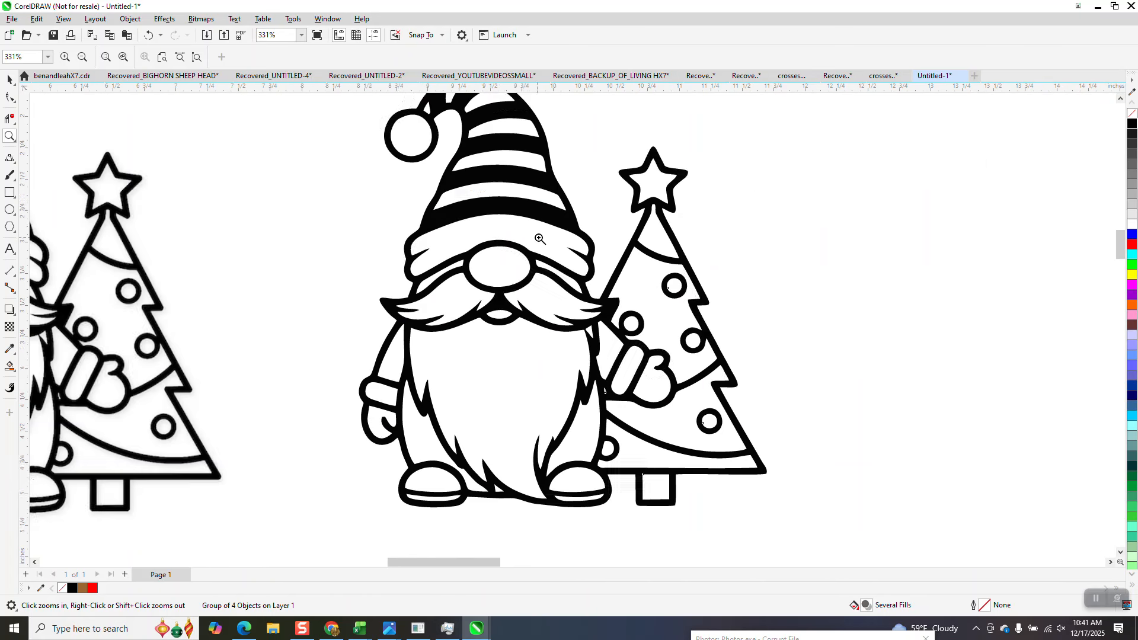
{"action": "scroll", "coordinate": [270, 148], "scroll_direction": "down", "scroll_amount": 1}
{"action": "left_click", "coordinate": [10, 79]}
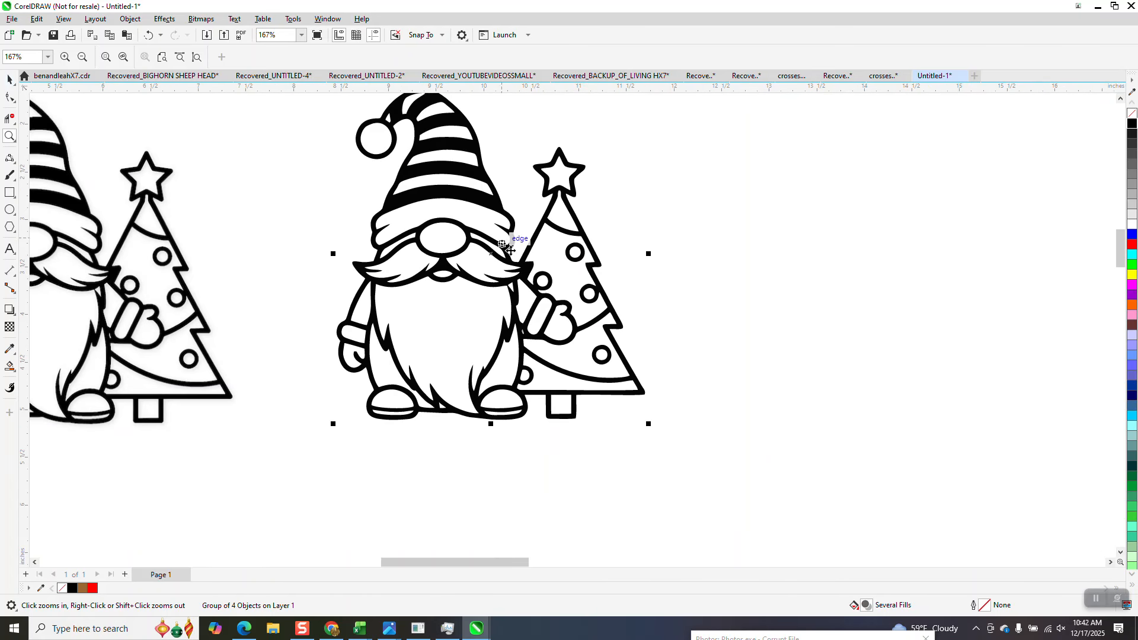
{"action": "scroll", "coordinate": [507, 251], "scroll_direction": "down", "scroll_amount": 1}
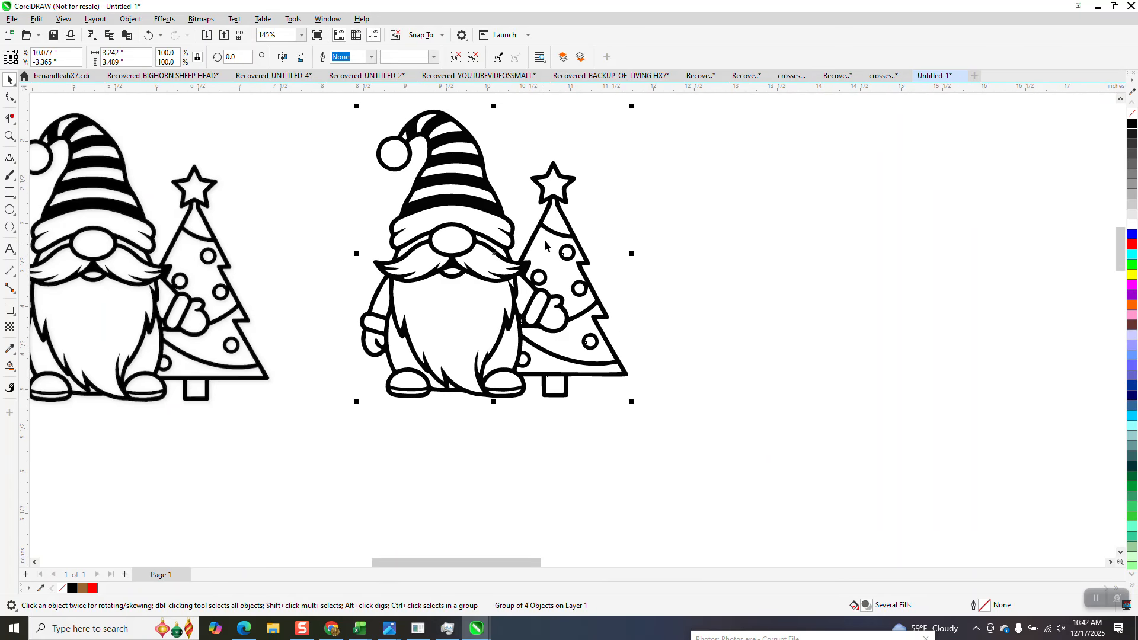
{"action": "left_click", "coordinate": [1132, 112]}
{"action": "right_click", "coordinate": [1132, 123]}
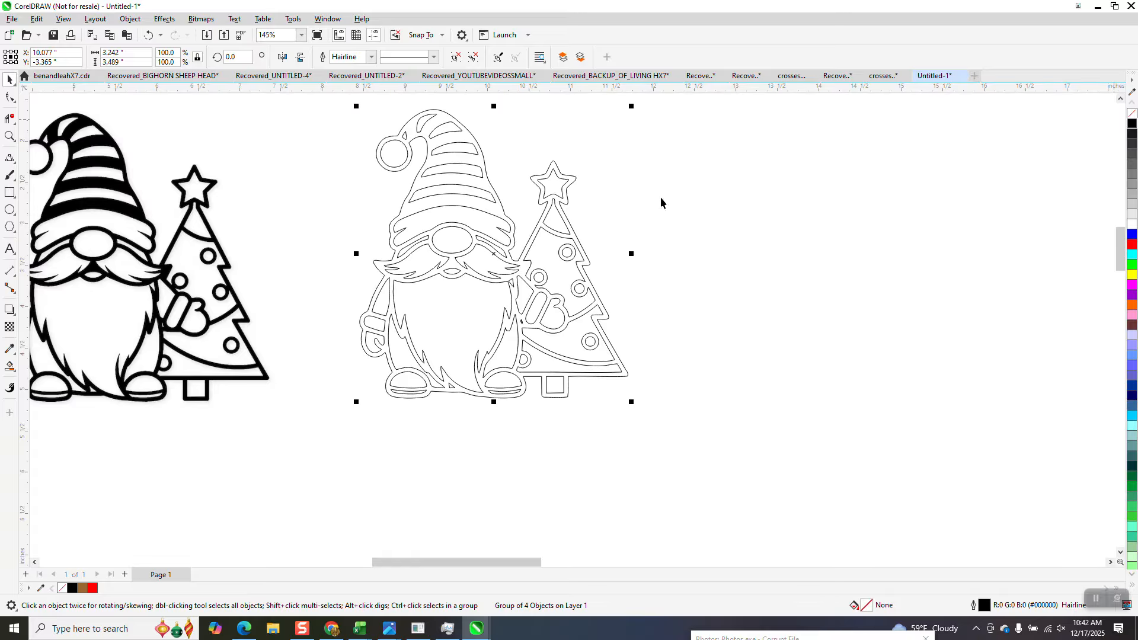
Close the mustache tip beside the tree with 3-point curves about 0.07 and 0.13 inches wide, and delete the small triangle beneath it
{"action": "left_click", "coordinate": [9, 136]}
{"action": "left_click_drag", "start_coordinate": [453, 220], "coordinate": [614, 332]}
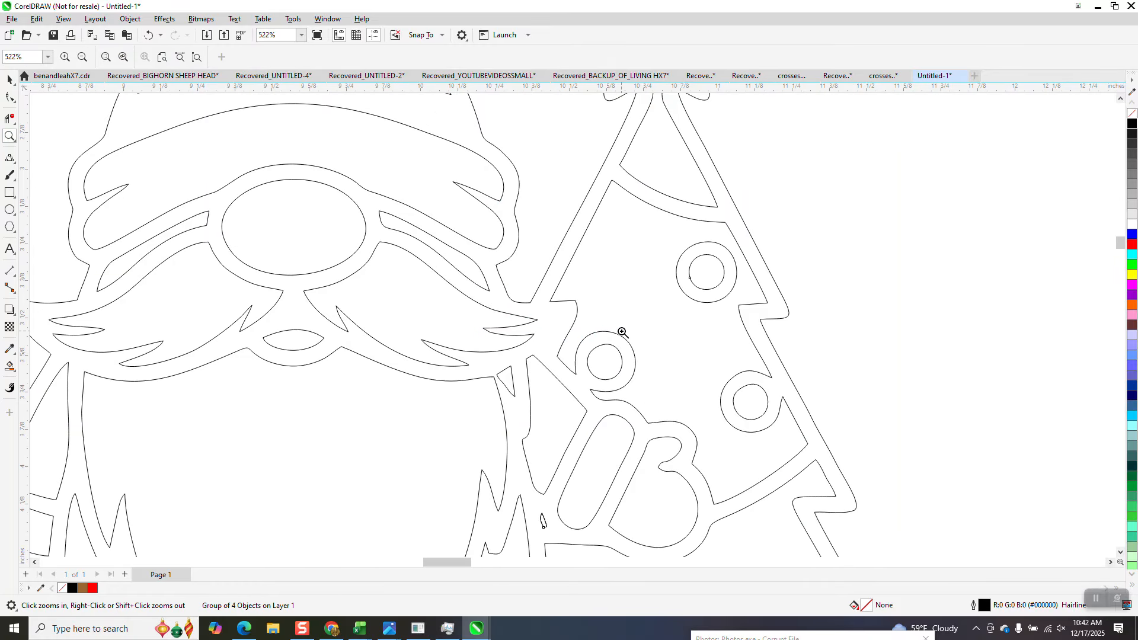
{"action": "left_click", "coordinate": [13, 161]}
{"action": "left_click", "coordinate": [74, 234]}
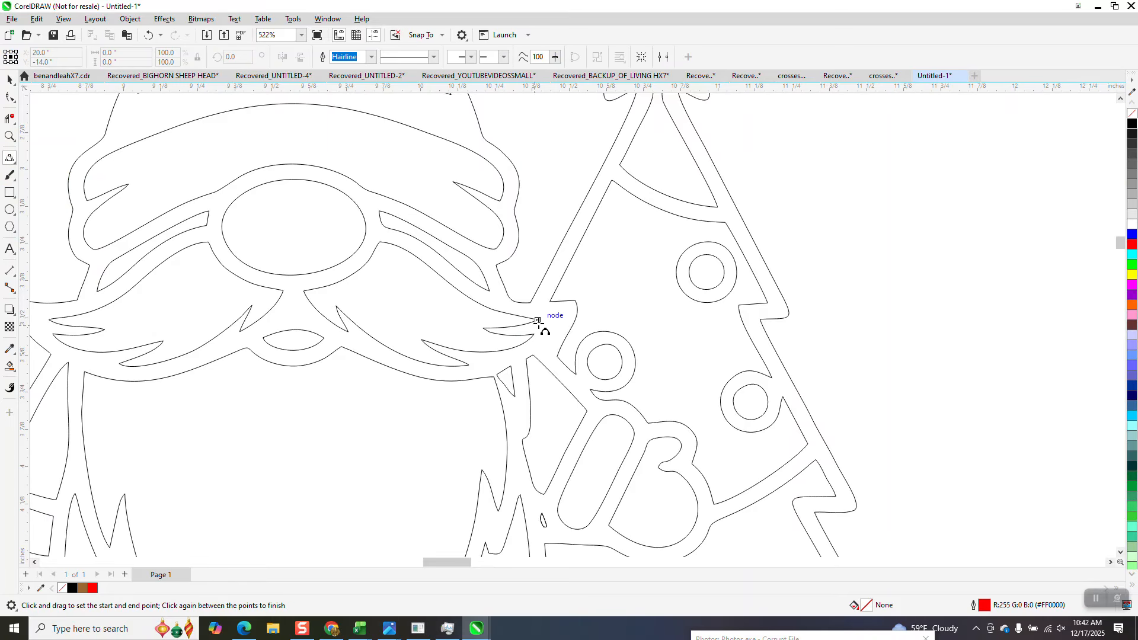
{"action": "left_click_drag", "start_coordinate": [550, 302], "coordinate": [531, 303]}
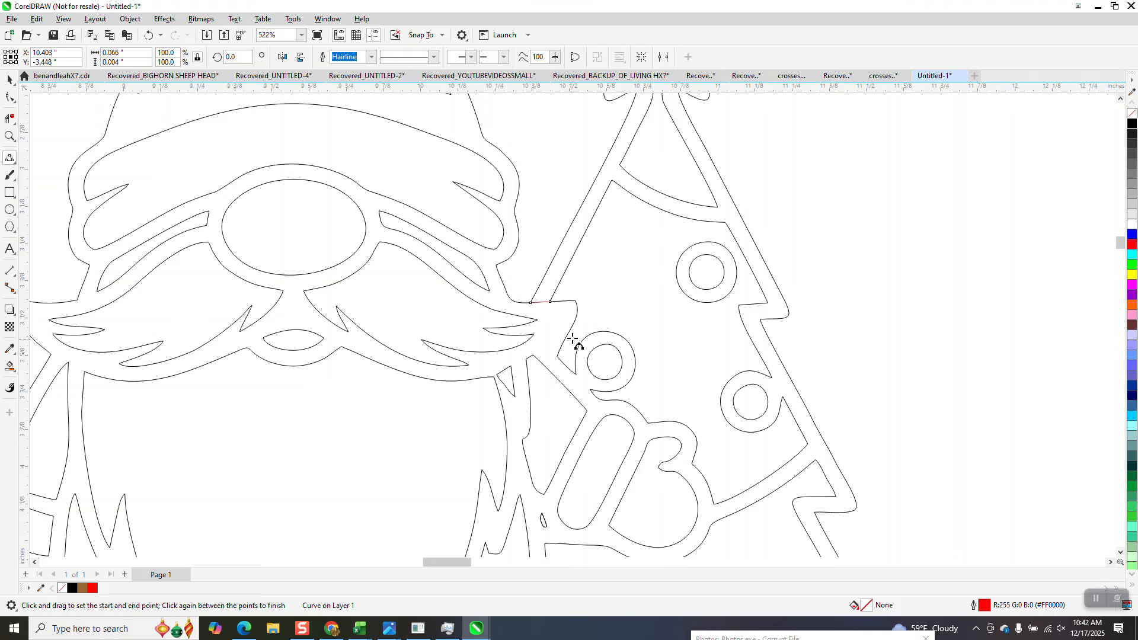
{"action": "left_click_drag", "start_coordinate": [573, 327], "coordinate": [533, 354]}
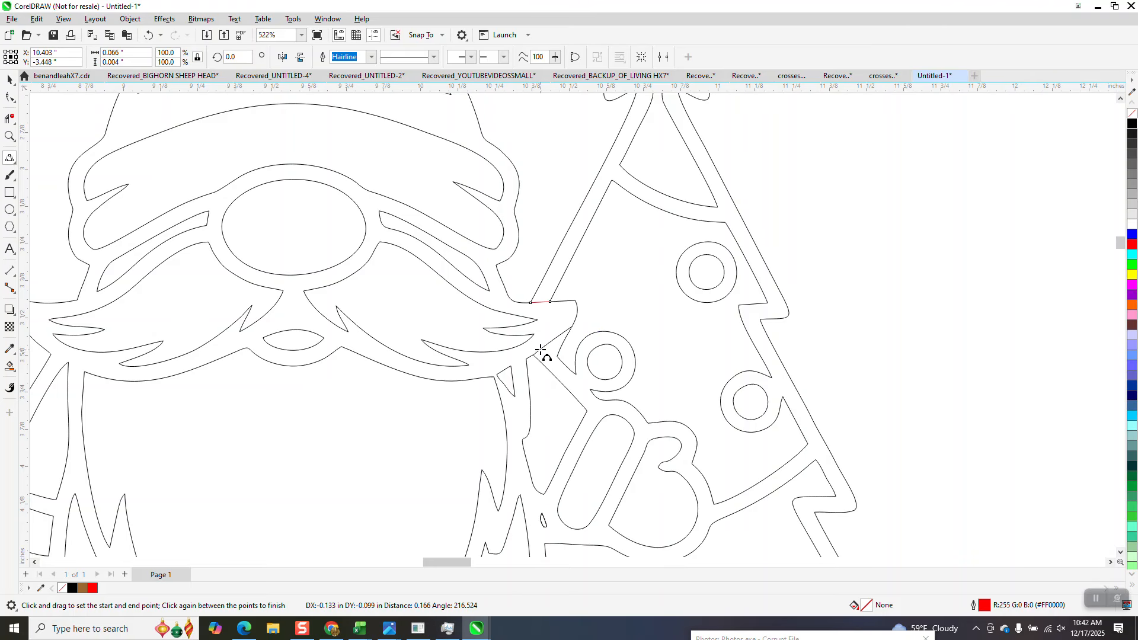
{"action": "left_click", "coordinate": [550, 348]}
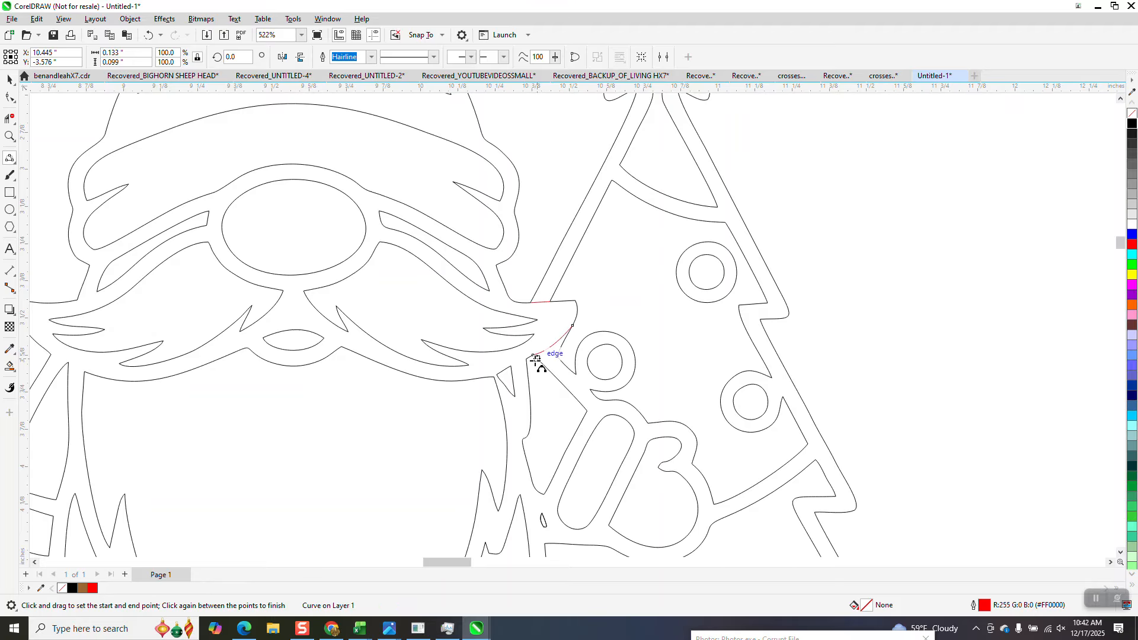
{"action": "left_click", "coordinate": [14, 120]}
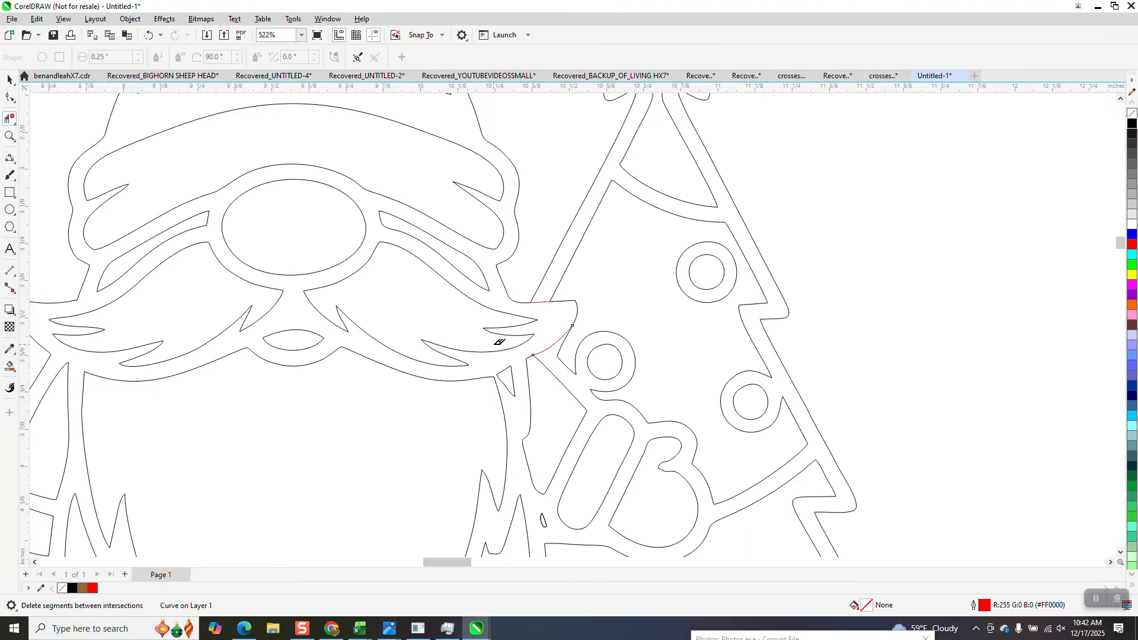
{"action": "left_click", "coordinate": [514, 369]}
Try a 3-point curve about 0.11 inches wide from the mustache tip's underside to the beard corner, and undo it
{"action": "left_click", "coordinate": [15, 163]}
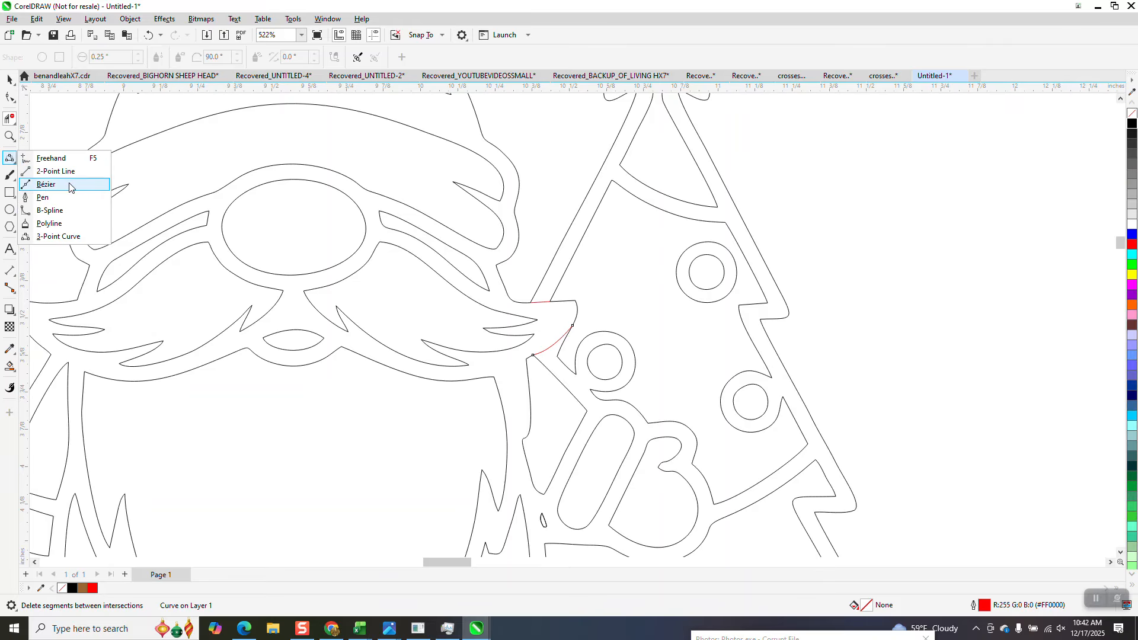
{"action": "left_click", "coordinate": [65, 237]}
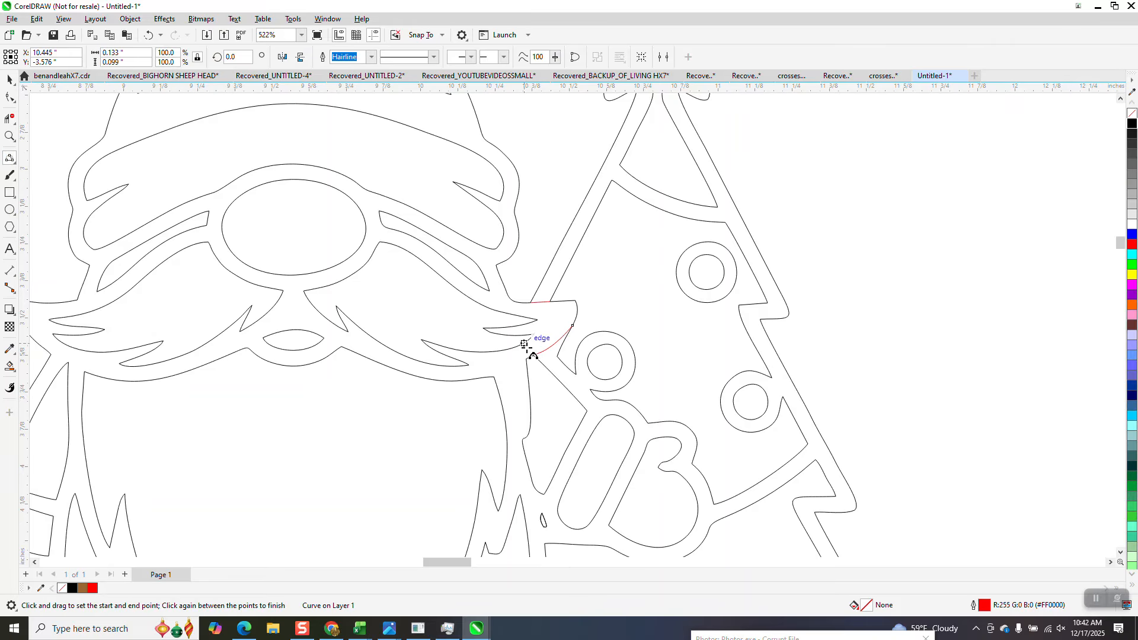
{"action": "left_click_drag", "start_coordinate": [520, 374], "coordinate": [496, 378]}
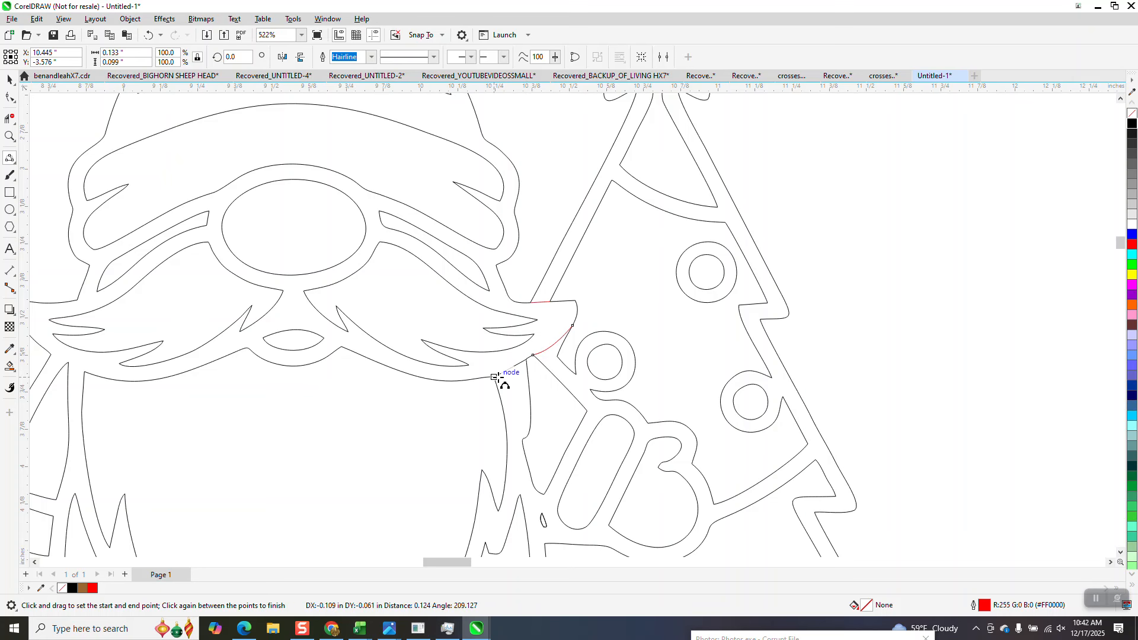
{"action": "left_click", "coordinate": [508, 369]}
{"action": "scroll", "coordinate": [510, 355], "scroll_direction": "down", "scroll_amount": 2}
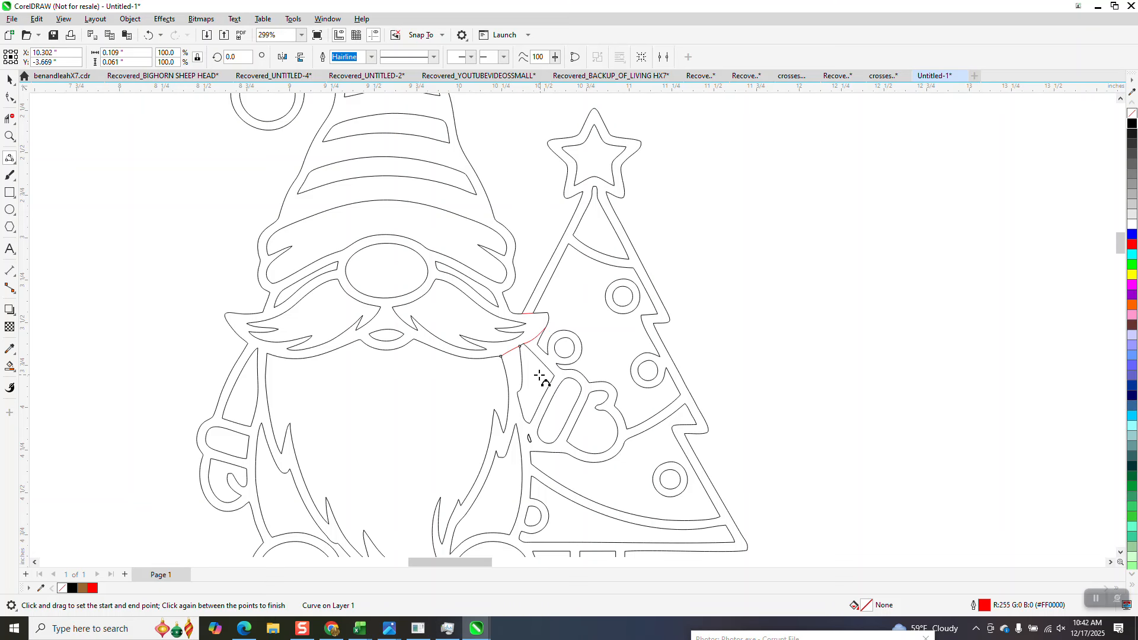
{"action": "left_click", "coordinate": [148, 35]}
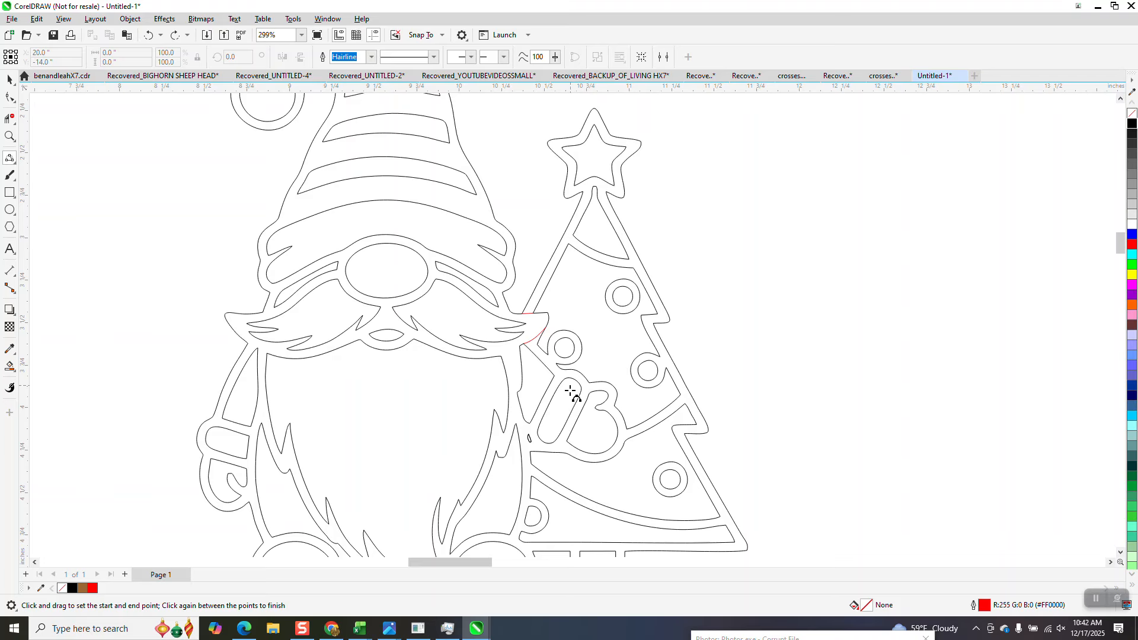
Draw a 3-point curve about 0.25 inches tall along the gnome's tree-side body edge, bridging the gap behind the raised arm
{"action": "scroll", "coordinate": [530, 351], "scroll_direction": "down", "scroll_amount": 1}
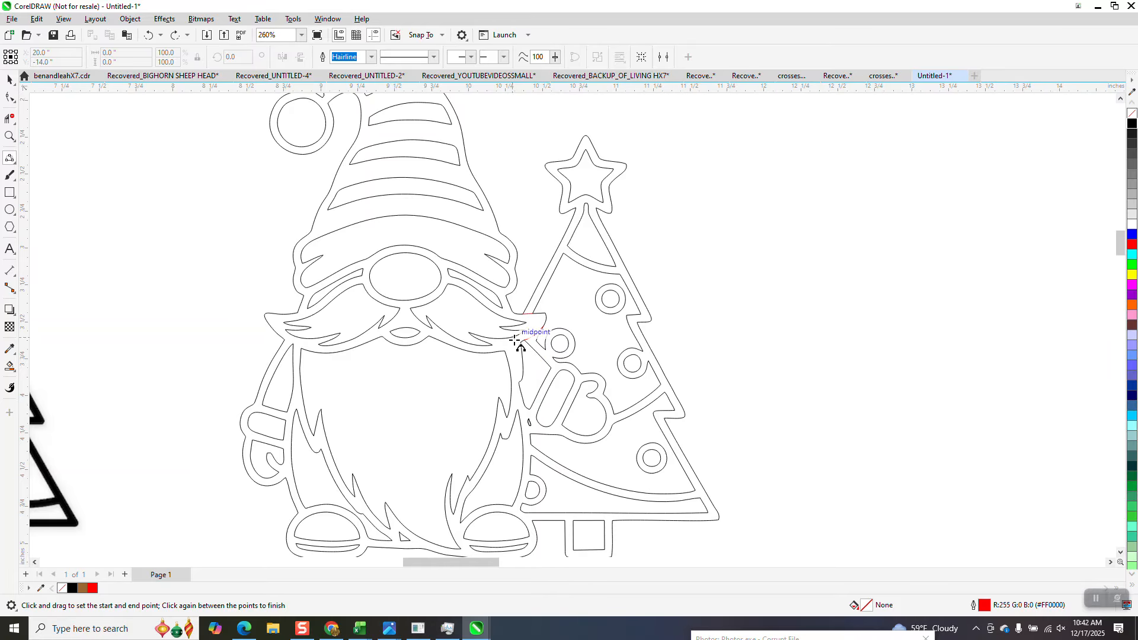
{"action": "left_click", "coordinate": [10, 137]}
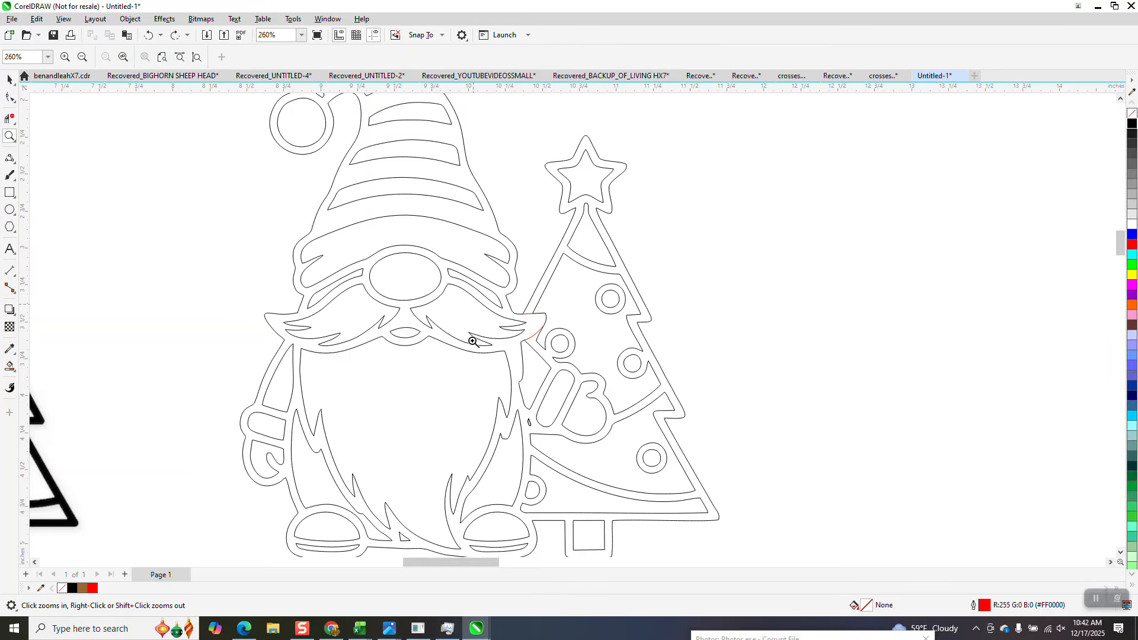
{"action": "left_click", "coordinate": [559, 402]}
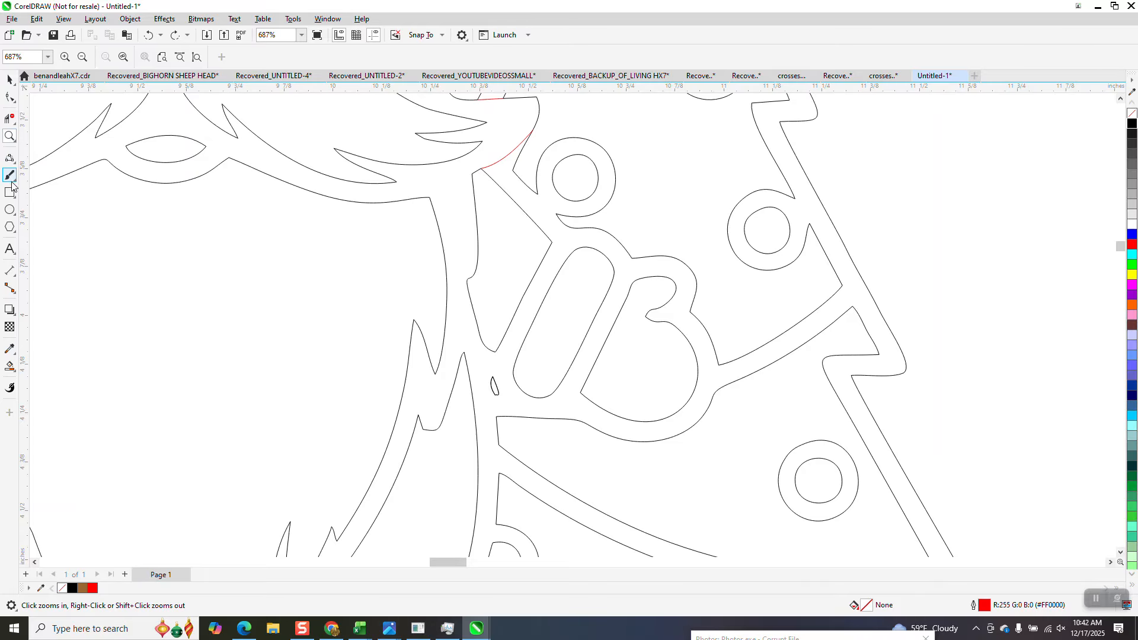
{"action": "left_click", "coordinate": [12, 162]}
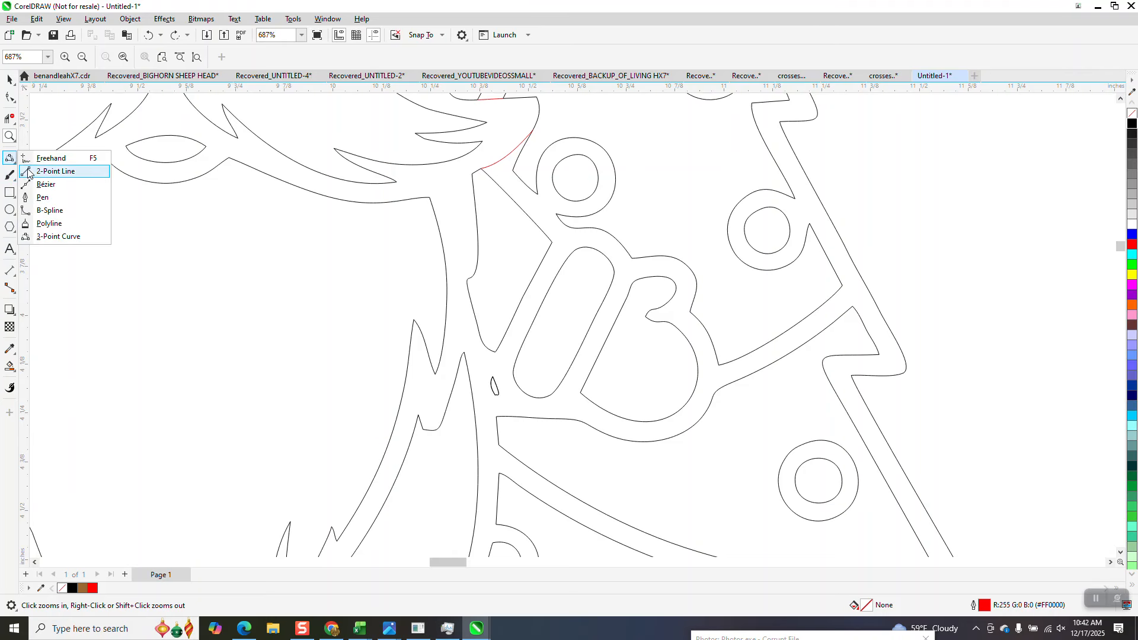
{"action": "left_click", "coordinate": [53, 236]}
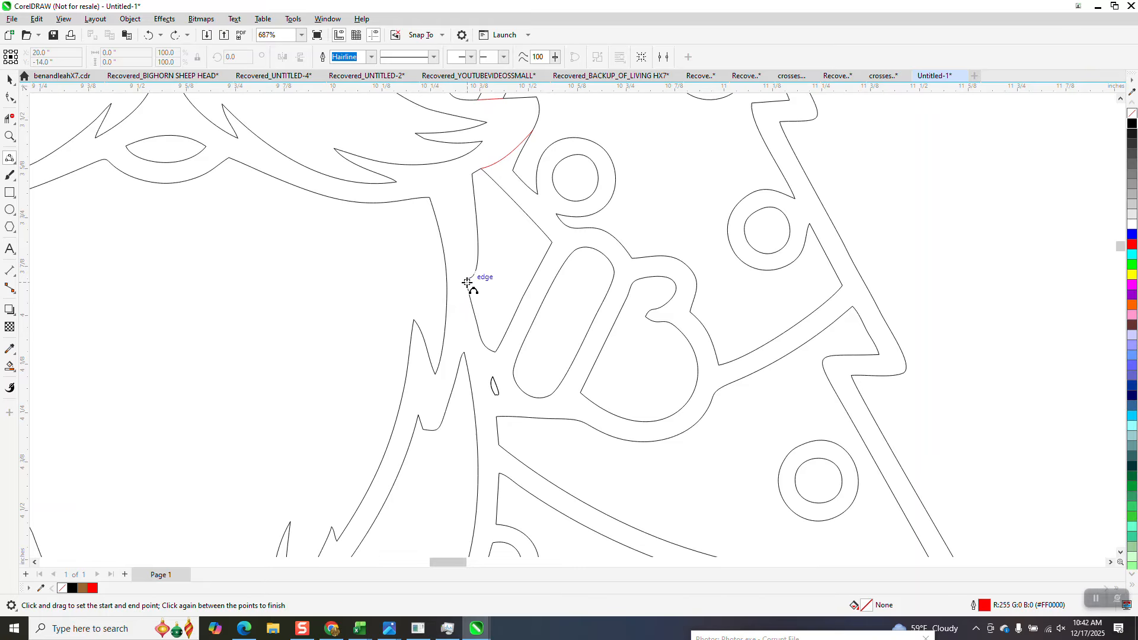
{"action": "left_click_drag", "start_coordinate": [481, 263], "coordinate": [464, 352]}
{"action": "left_click", "coordinate": [470, 327]}
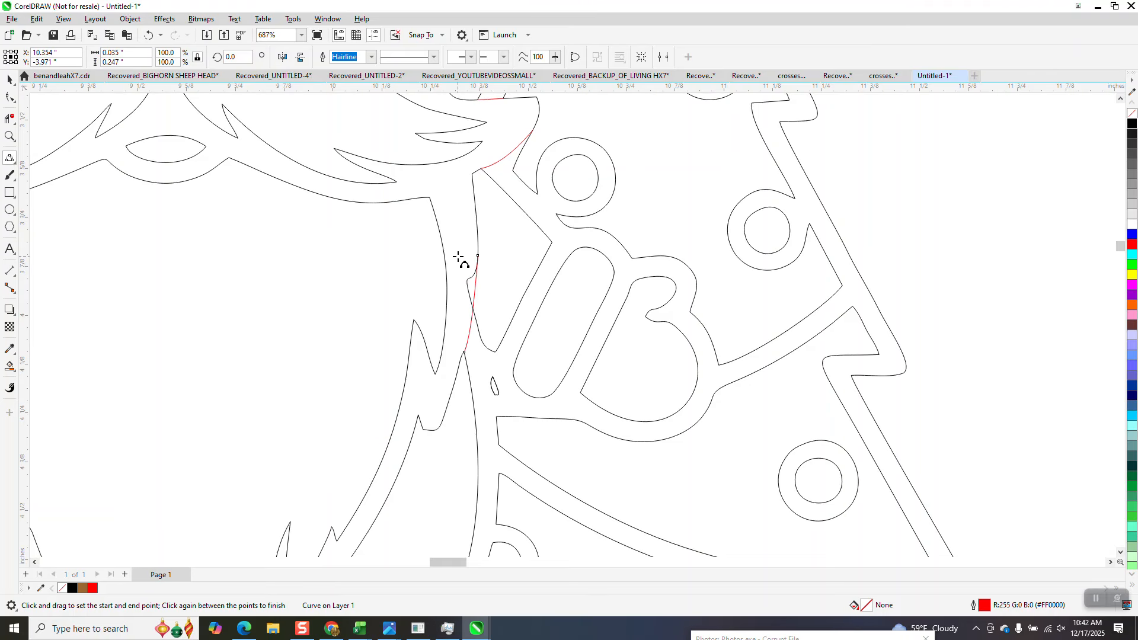
Draw 3-point curves about 0.05 inches wide joining the boot to the tree base and closing the body edge beside the lowest ornament
{"action": "scroll", "coordinate": [459, 258], "scroll_direction": "down", "scroll_amount": 2}
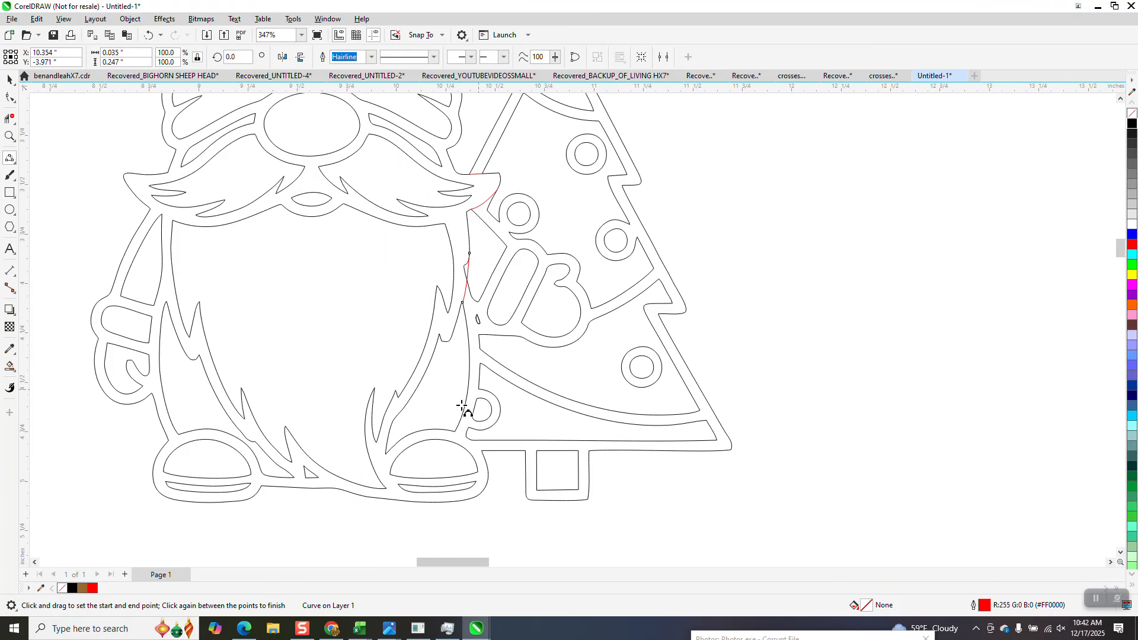
{"action": "left_click", "coordinate": [8, 137]}
{"action": "left_click_drag", "start_coordinate": [453, 414], "coordinate": [621, 520]}
{"action": "left_click", "coordinate": [11, 158]}
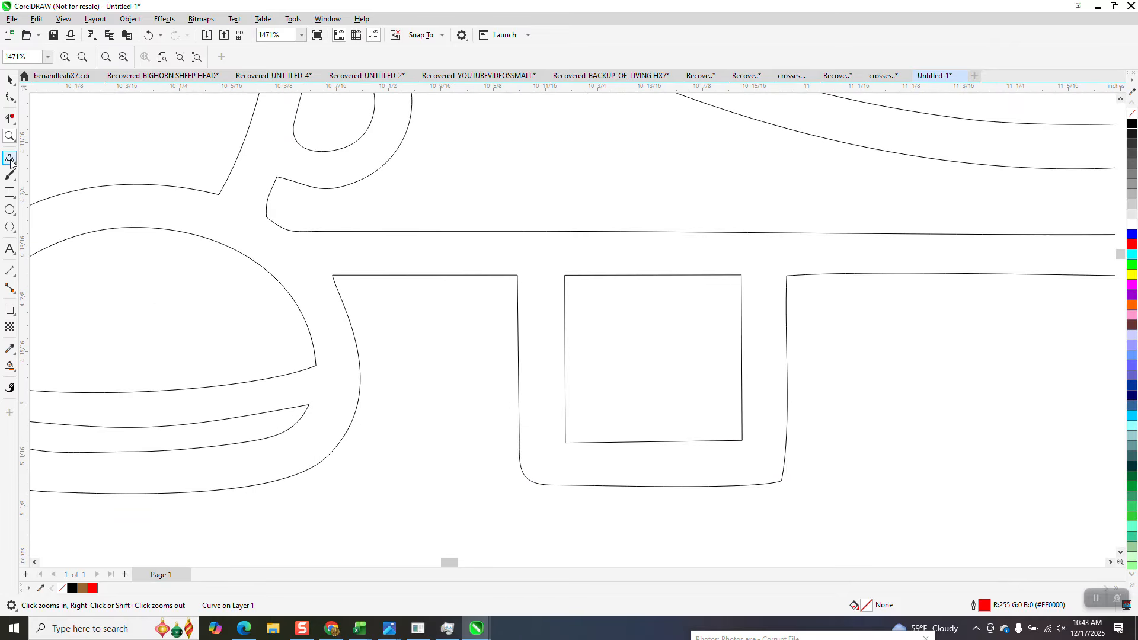
{"action": "left_click_drag", "start_coordinate": [332, 275], "coordinate": [292, 232]}
{"action": "left_click", "coordinate": [303, 241]}
{"action": "scroll", "coordinate": [331, 247], "scroll_direction": "down", "scroll_amount": 2}
{"action": "scroll", "coordinate": [331, 247], "scroll_direction": "down", "scroll_amount": 2}
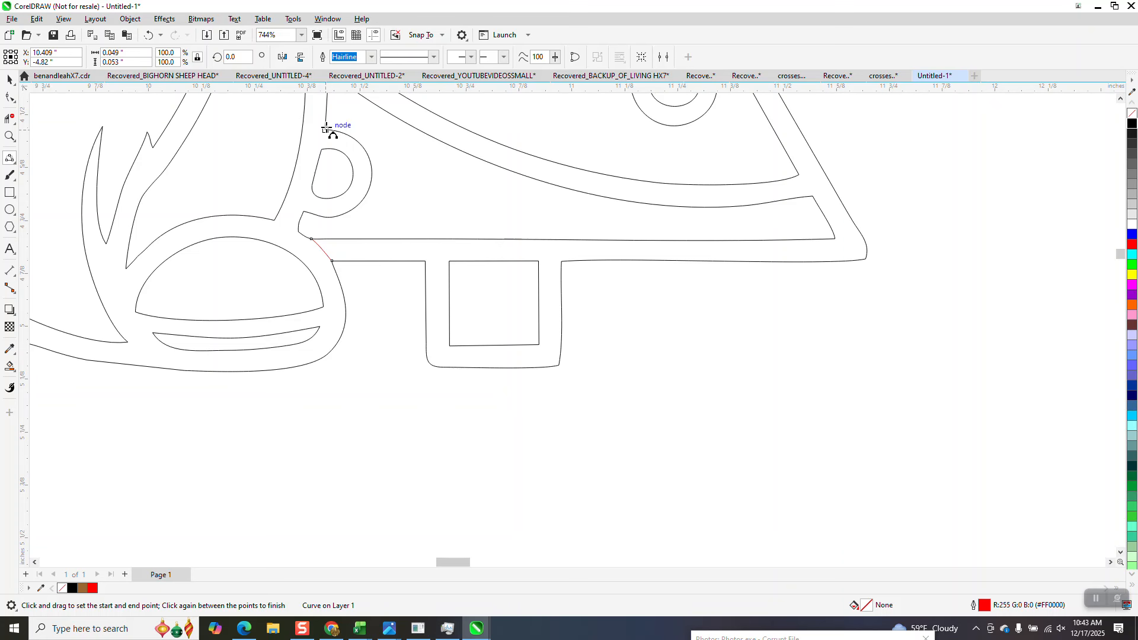
{"action": "left_click_drag", "start_coordinate": [305, 197], "coordinate": [315, 218]}
{"action": "scroll", "coordinate": [353, 373], "scroll_direction": "down", "scroll_amount": 5}
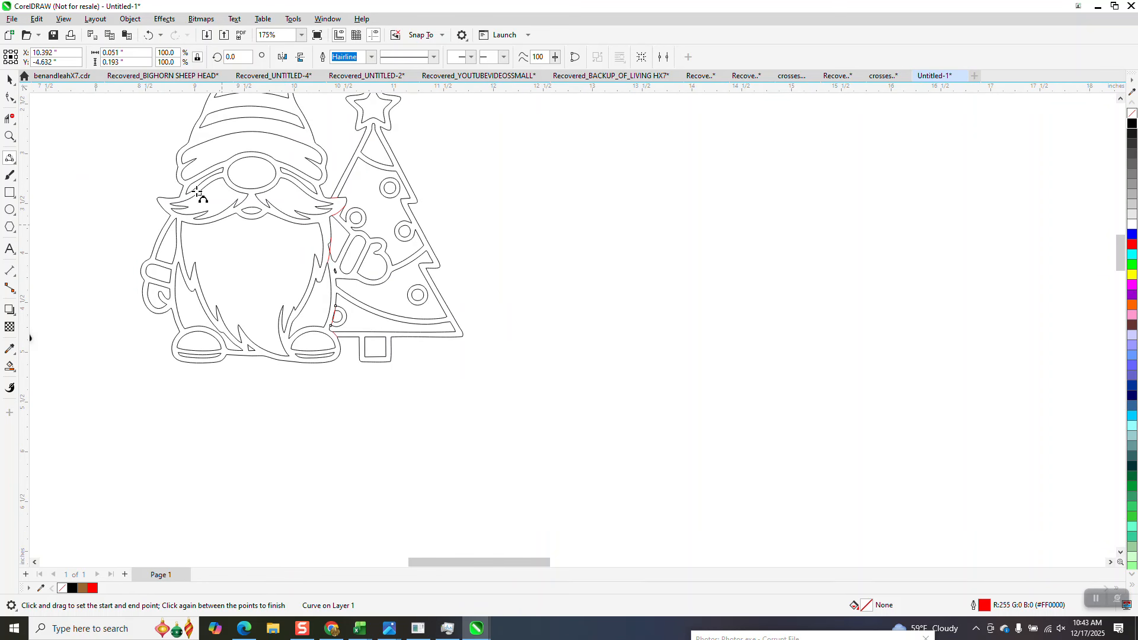
Delete the tree, star, ornament and raised-arm segments beside the gnome with the Virtual Segment Delete tool
{"action": "left_click", "coordinate": [13, 120]}
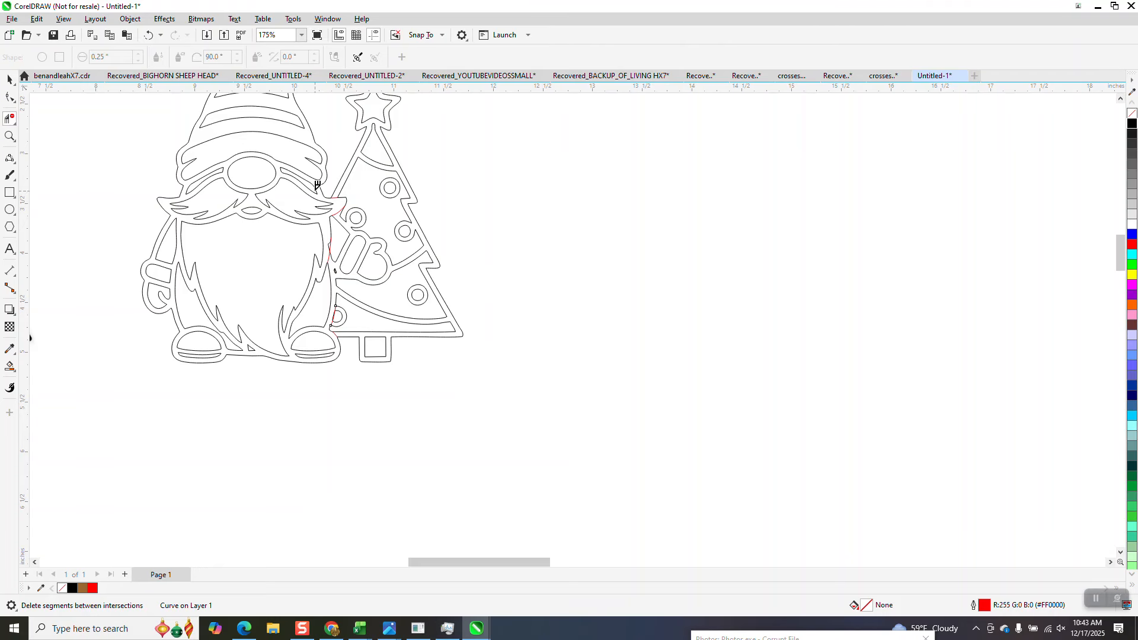
{"action": "scroll", "coordinate": [374, 153], "scroll_direction": "down", "scroll_amount": 1}
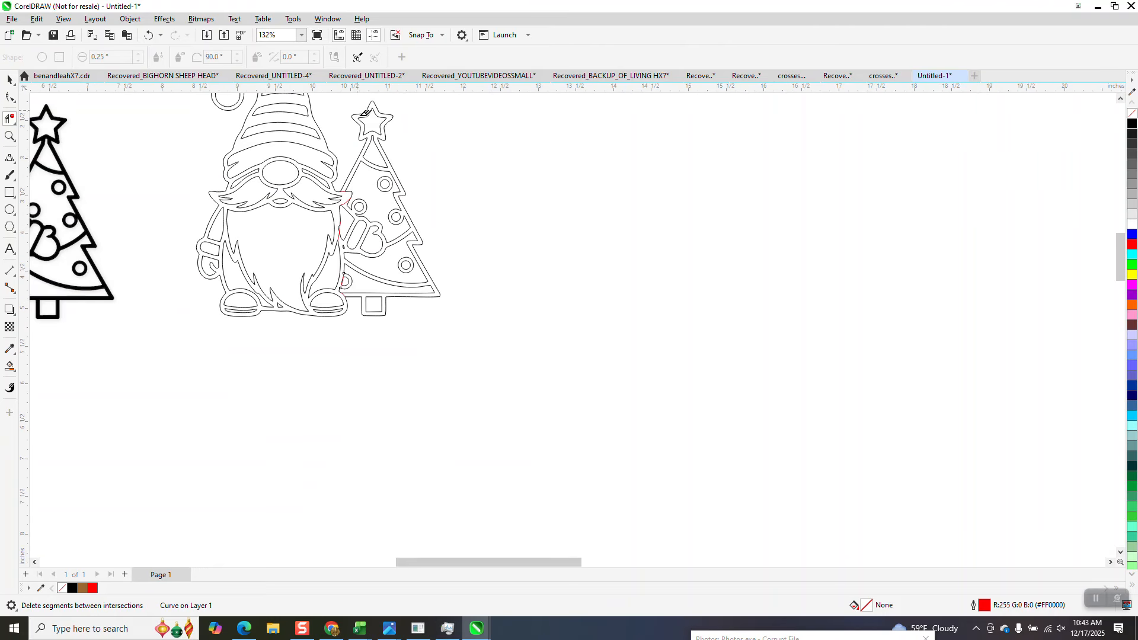
{"action": "left_click", "coordinate": [400, 177]}
{"action": "left_click_drag", "start_coordinate": [382, 180], "coordinate": [447, 312]}
{"action": "left_click", "coordinate": [362, 248]}
{"action": "left_click", "coordinate": [355, 217]}
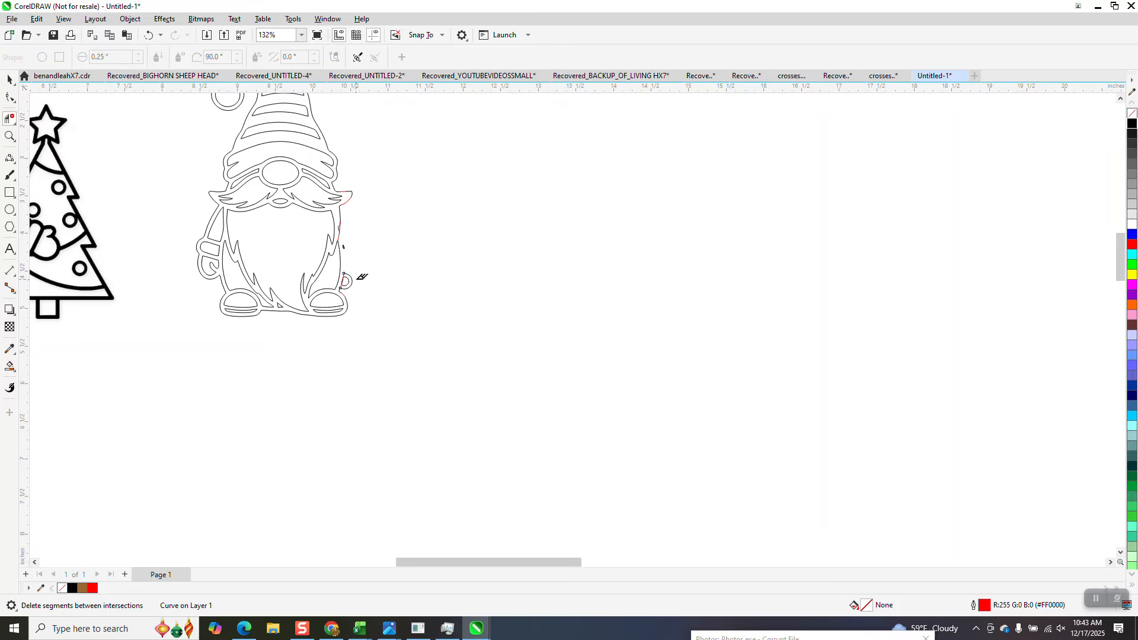
Undo the most recent segment deletions around the raised arm and lower tree
{"action": "left_click", "coordinate": [148, 36]}
{"action": "left_click", "coordinate": [148, 36]}
{"action": "left_click", "coordinate": [149, 36]}
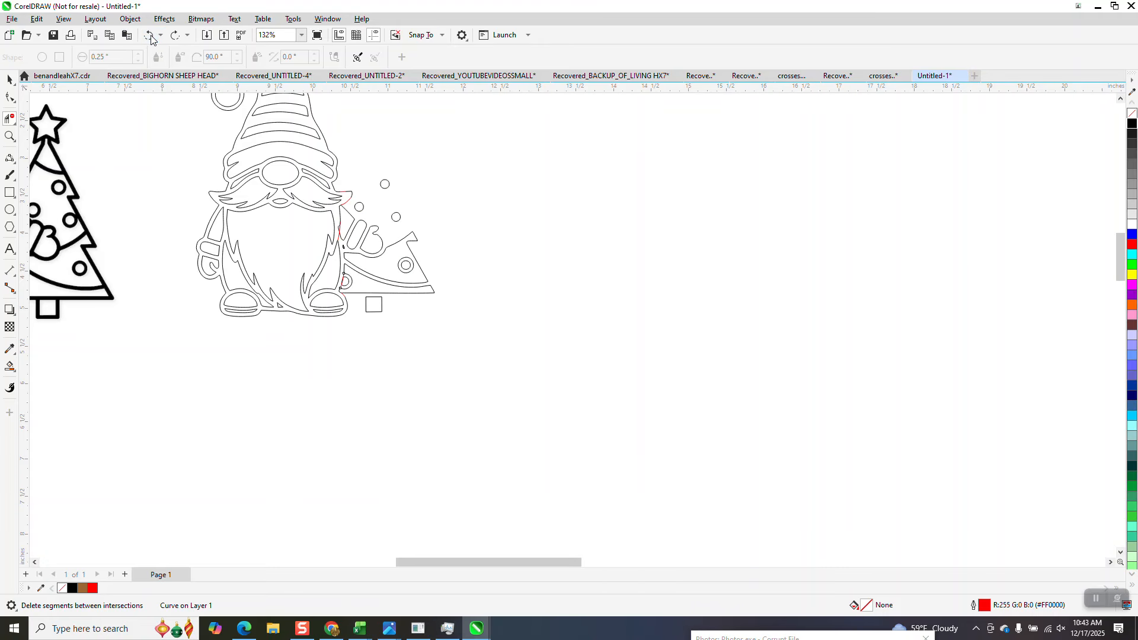
Undo the remaining tree segment deletions and restore the joining curves beside the boot and the lowest ornament
{"action": "left_click", "coordinate": [149, 36]}
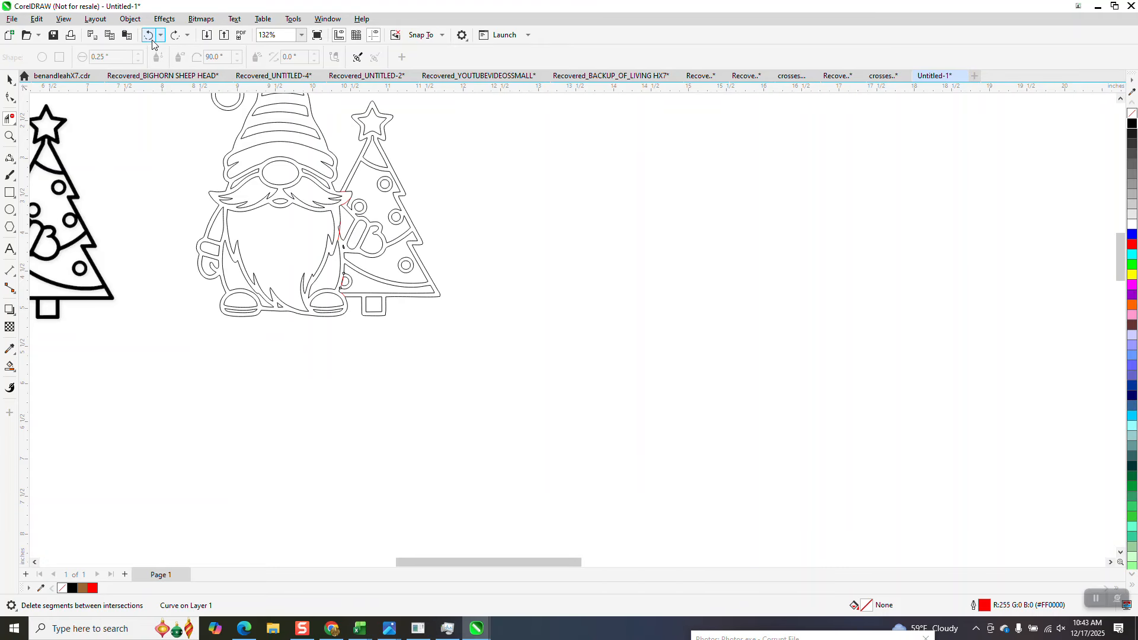
{"action": "left_click", "coordinate": [149, 36]}
{"action": "left_click", "coordinate": [9, 136]}
{"action": "left_click_drag", "start_coordinate": [330, 229], "coordinate": [387, 288]}
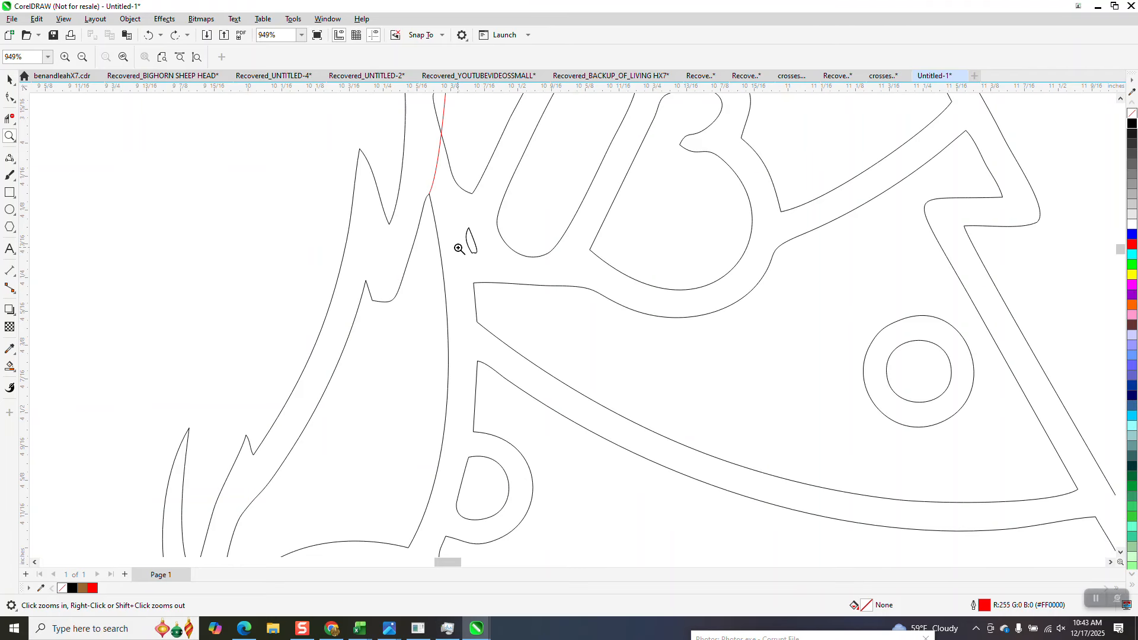
{"action": "scroll", "coordinate": [459, 249], "scroll_direction": "down", "scroll_amount": 2}
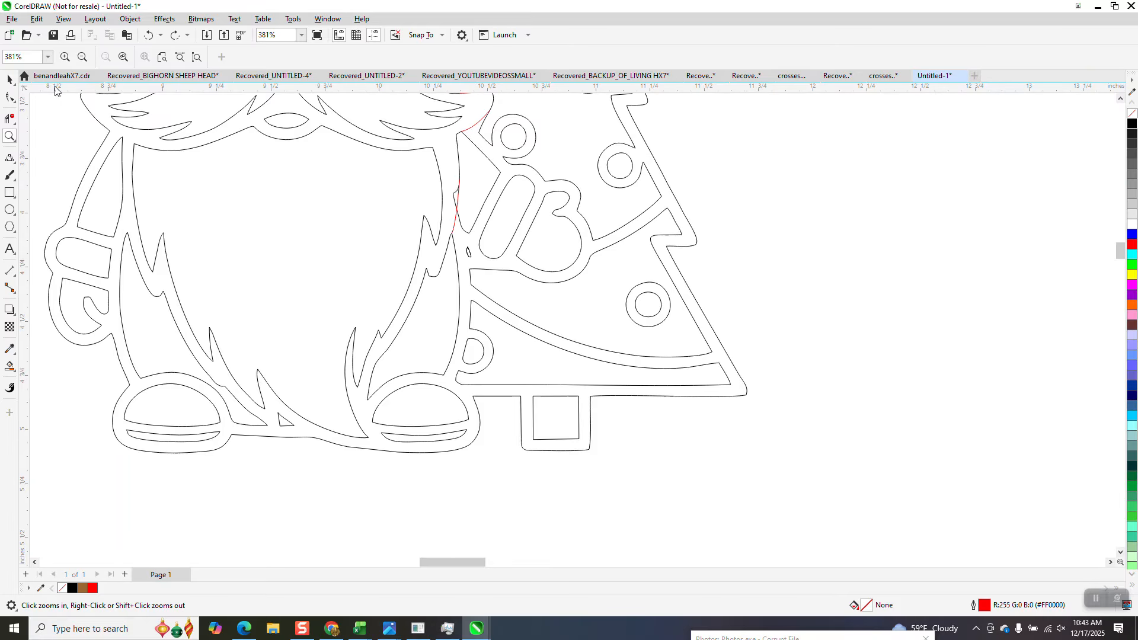
{"action": "left_click", "coordinate": [173, 37]}
Draw a 3-point curve about 0.06 inches wide closing the gap between the inner body edge and outer outline above the boot
{"action": "left_click", "coordinate": [16, 163]}
{"action": "left_click", "coordinate": [66, 237]}
{"action": "left_click_drag", "start_coordinate": [456, 381], "coordinate": [443, 375]}
{"action": "left_click", "coordinate": [451, 378]}
{"action": "scroll", "coordinate": [487, 335], "scroll_direction": "down", "scroll_amount": 2}
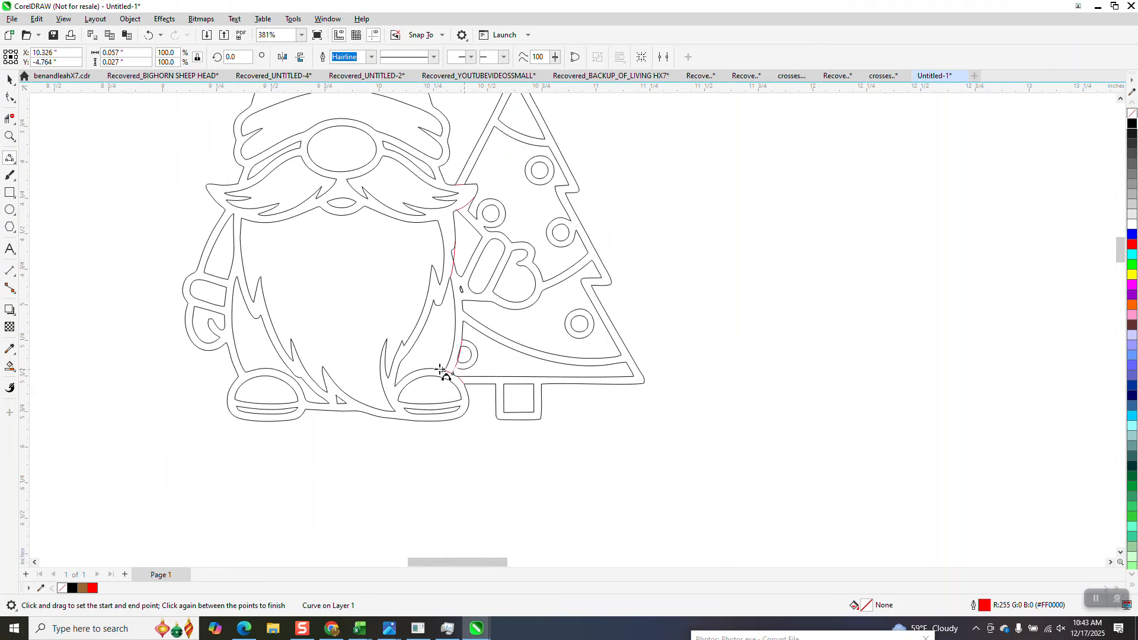
Delete the tree outline, trunk, ornament, hand and raised-arm segments beside the gnome with the Virtual Segment Delete tool
{"action": "left_click", "coordinate": [8, 119]}
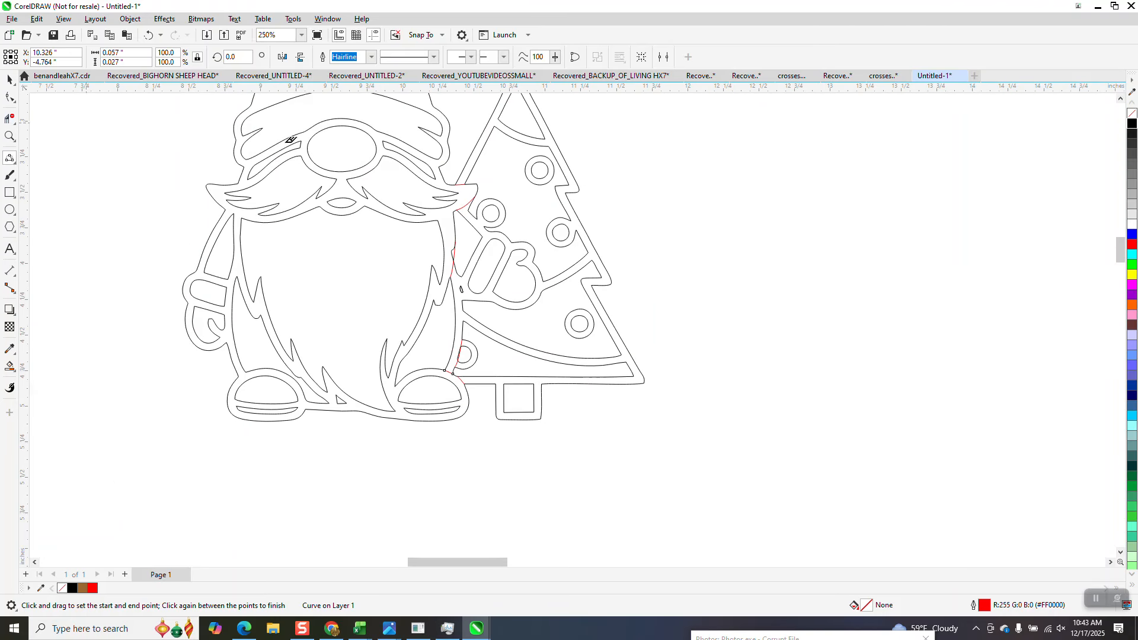
{"action": "left_click_drag", "start_coordinate": [476, 141], "coordinate": [496, 155]}
{"action": "left_click_drag", "start_coordinate": [525, 199], "coordinate": [533, 364]}
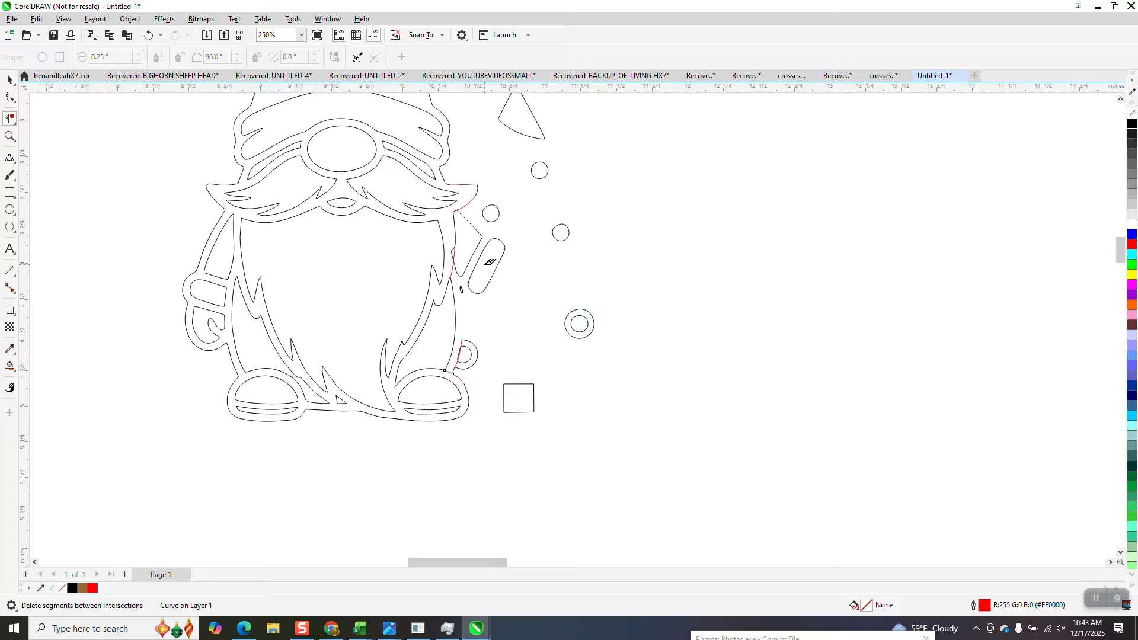
{"action": "left_click", "coordinate": [486, 254]}
{"action": "left_click_drag", "start_coordinate": [520, 156], "coordinate": [522, 157]}
{"action": "left_click_drag", "start_coordinate": [522, 147], "coordinate": [592, 341]}
{"action": "left_click_drag", "start_coordinate": [491, 349], "coordinate": [531, 434]}
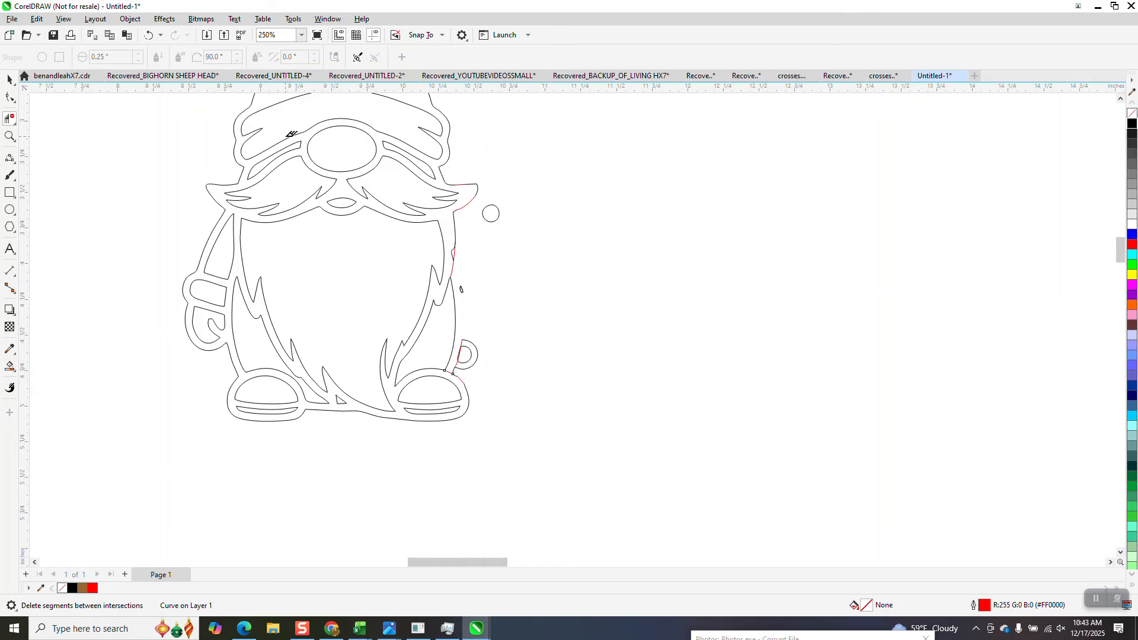
Undo the latest deletions of the raised arm, hand, ornament, trunk and lower tree segments
{"action": "left_click", "coordinate": [149, 37]}
{"action": "left_click", "coordinate": [149, 36]}
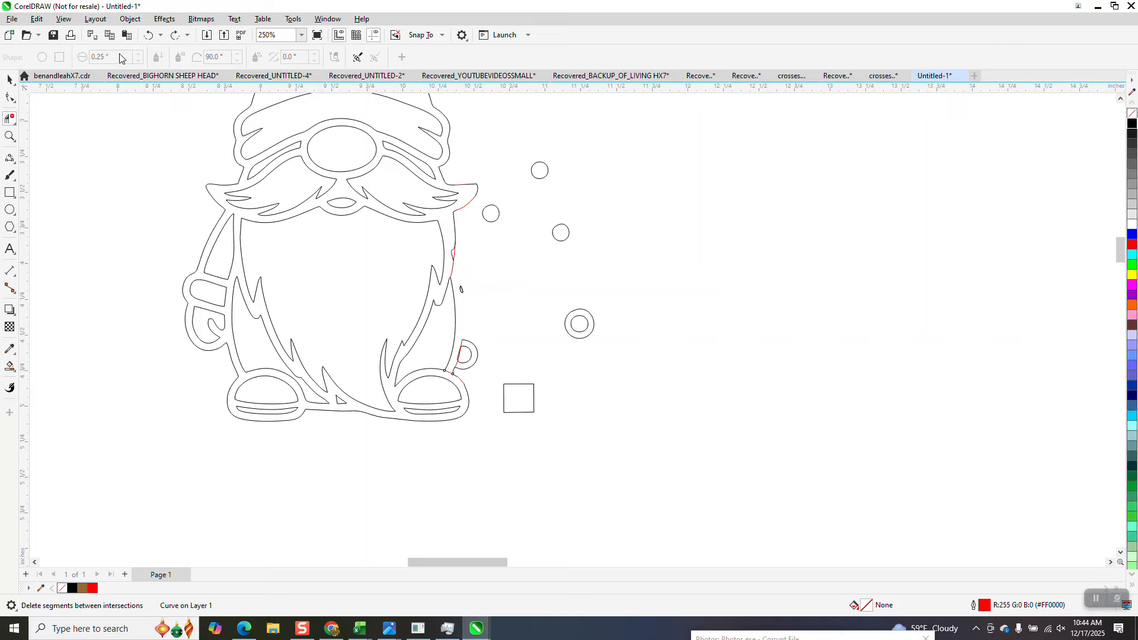
{"action": "left_click", "coordinate": [148, 36]}
{"action": "left_click", "coordinate": [149, 36]}
{"action": "left_click", "coordinate": [151, 36]}
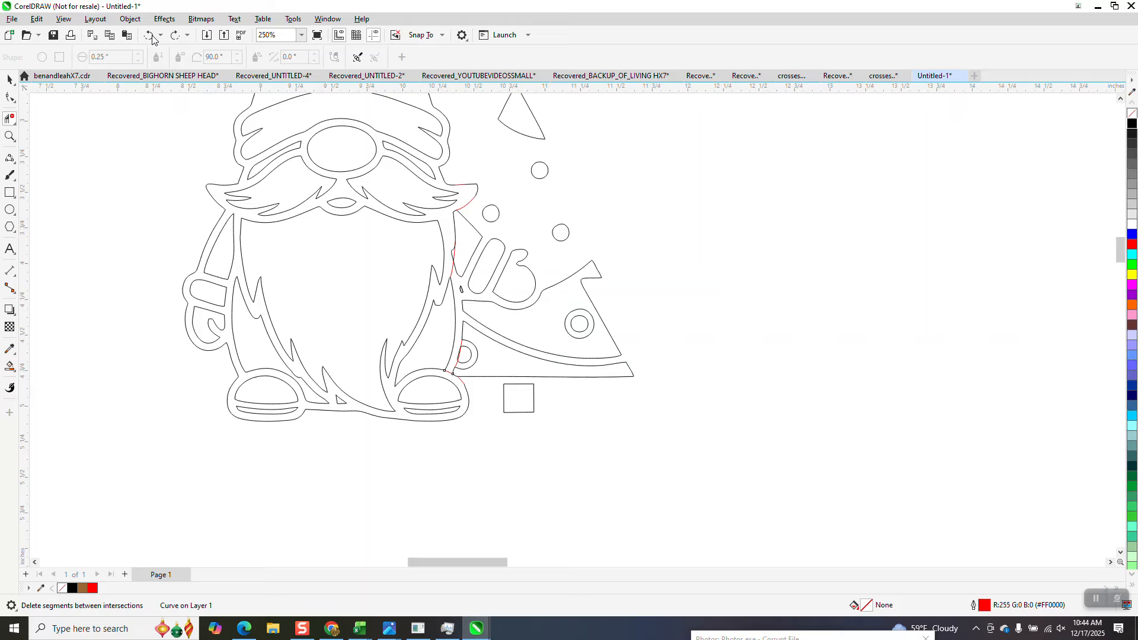
Draw 3-point curves bridging the body edge below the raised arm and the garland gap, the latter about 0.07 inches tall
{"action": "left_click", "coordinate": [10, 135]}
{"action": "left_click_drag", "start_coordinate": [439, 248], "coordinate": [526, 354]}
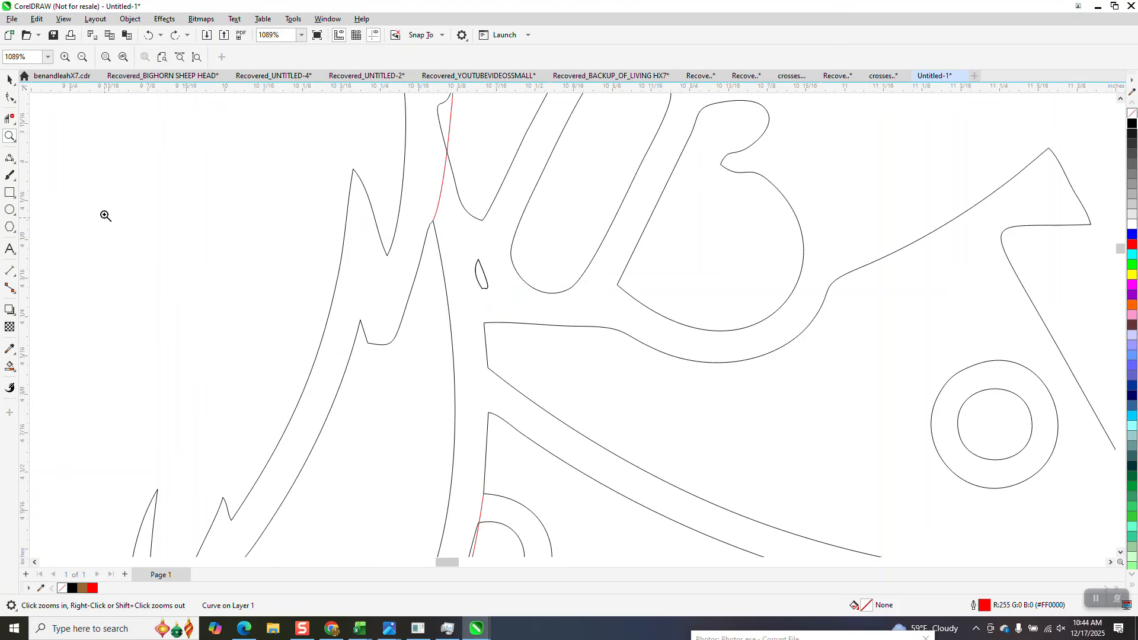
{"action": "left_click", "coordinate": [15, 165]}
{"action": "left_click", "coordinate": [47, 237]}
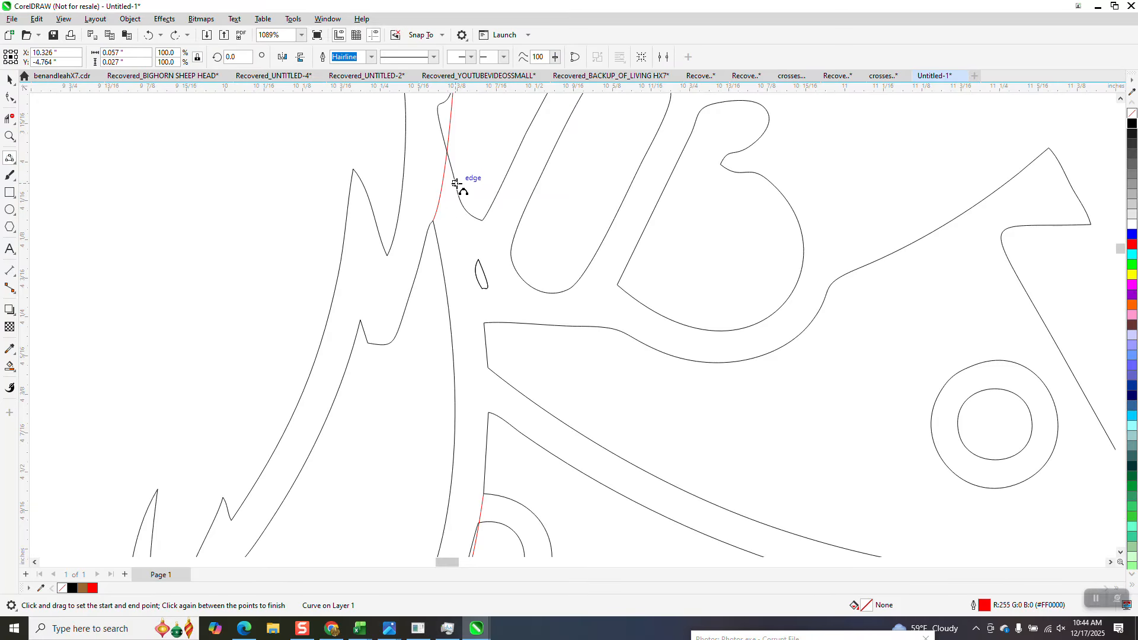
{"action": "left_click_drag", "start_coordinate": [448, 153], "coordinate": [484, 324]}
{"action": "left_click", "coordinate": [487, 368]}
{"action": "left_click_drag", "start_coordinate": [488, 368], "coordinate": [488, 410]}
{"action": "scroll", "coordinate": [415, 329], "scroll_direction": "down", "scroll_amount": 2}
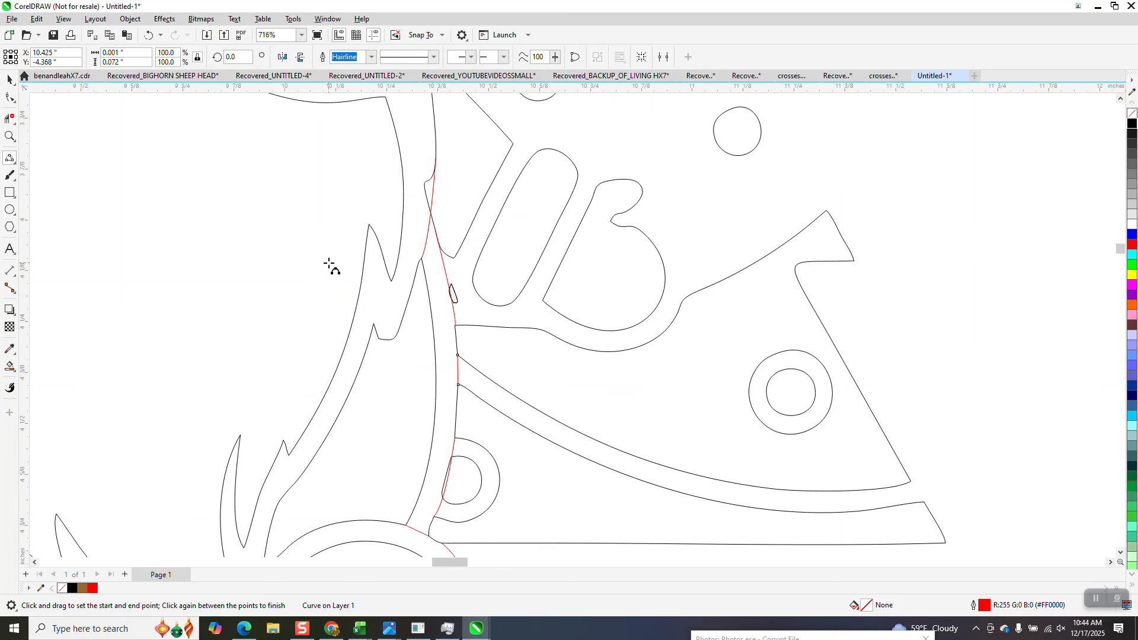
Delete the surplus curve end behind the arm and the lower tree, hand and trunk segments with the Virtual Segment Delete tool
{"action": "left_click", "coordinate": [10, 118]}
{"action": "left_click", "coordinate": [434, 245]}
{"action": "scroll", "coordinate": [395, 195], "scroll_direction": "down", "scroll_amount": 3}
{"action": "scroll", "coordinate": [460, 278], "scroll_direction": "down", "scroll_amount": 2}
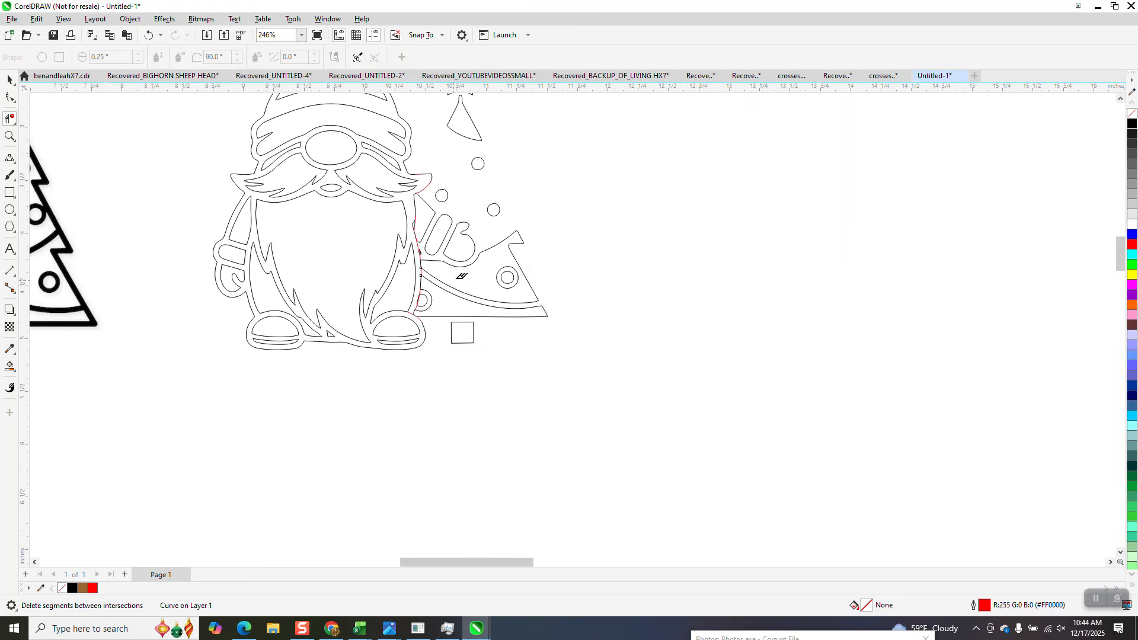
{"action": "left_click", "coordinate": [451, 121]}
{"action": "left_click_drag", "start_coordinate": [470, 186], "coordinate": [584, 350]}
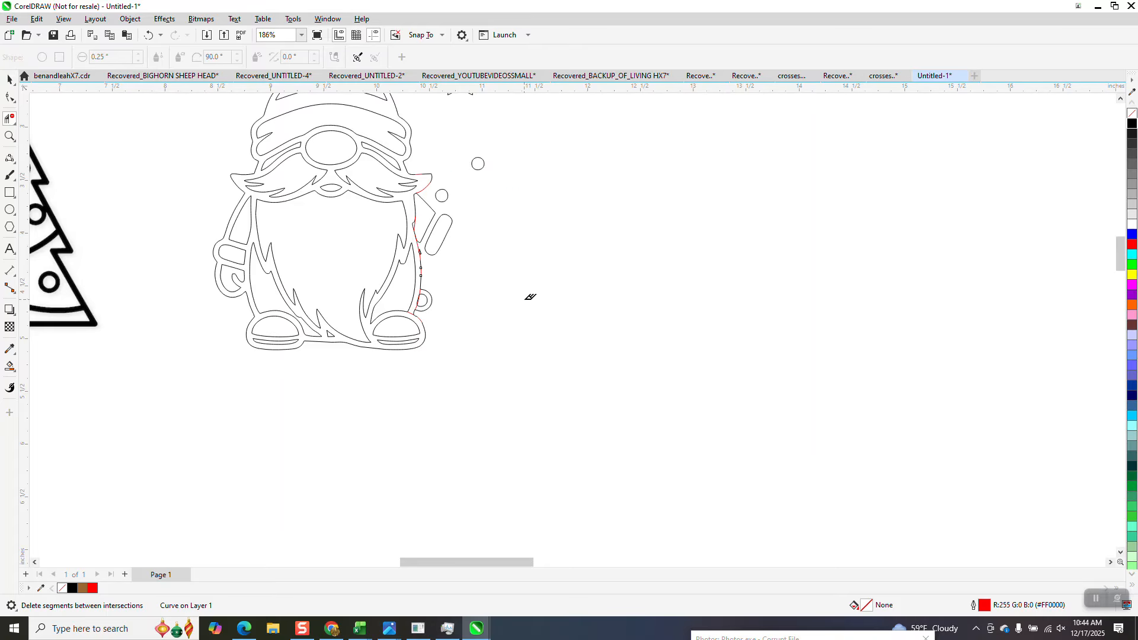
{"action": "scroll", "coordinate": [530, 297], "scroll_direction": "down", "scroll_amount": 3}
{"action": "left_click", "coordinate": [9, 135]}
{"action": "left_click_drag", "start_coordinate": [424, 196], "coordinate": [589, 393]}
{"action": "left_click", "coordinate": [10, 119]}
{"action": "scroll", "coordinate": [495, 281], "scroll_direction": "down", "scroll_amount": 2}
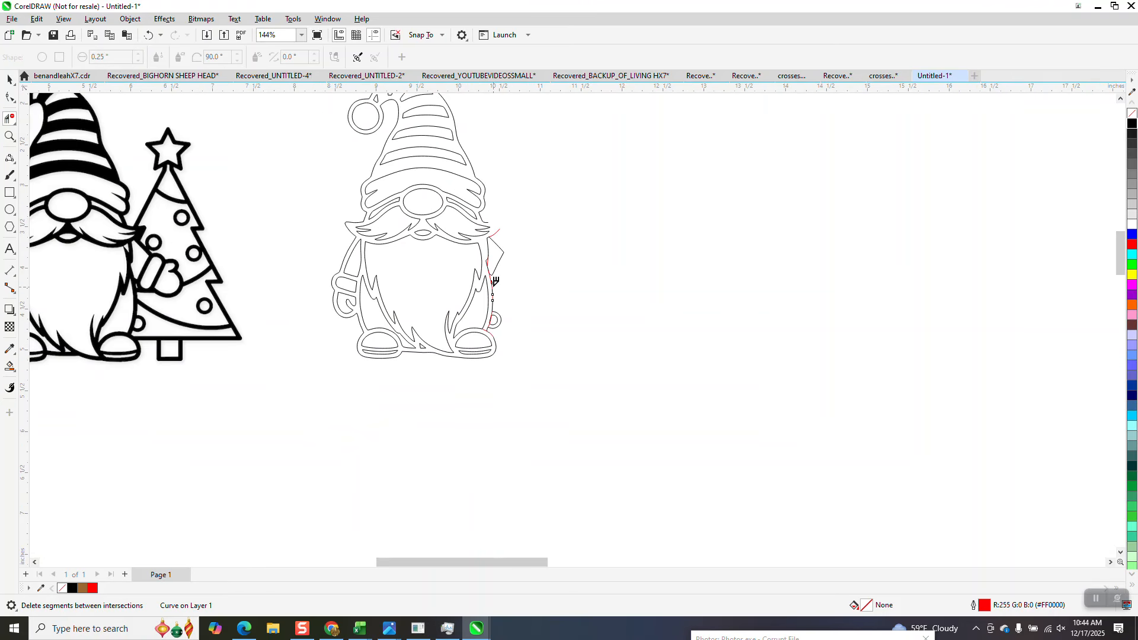
{"action": "left_click", "coordinate": [150, 36]}
{"action": "left_click", "coordinate": [153, 38]}
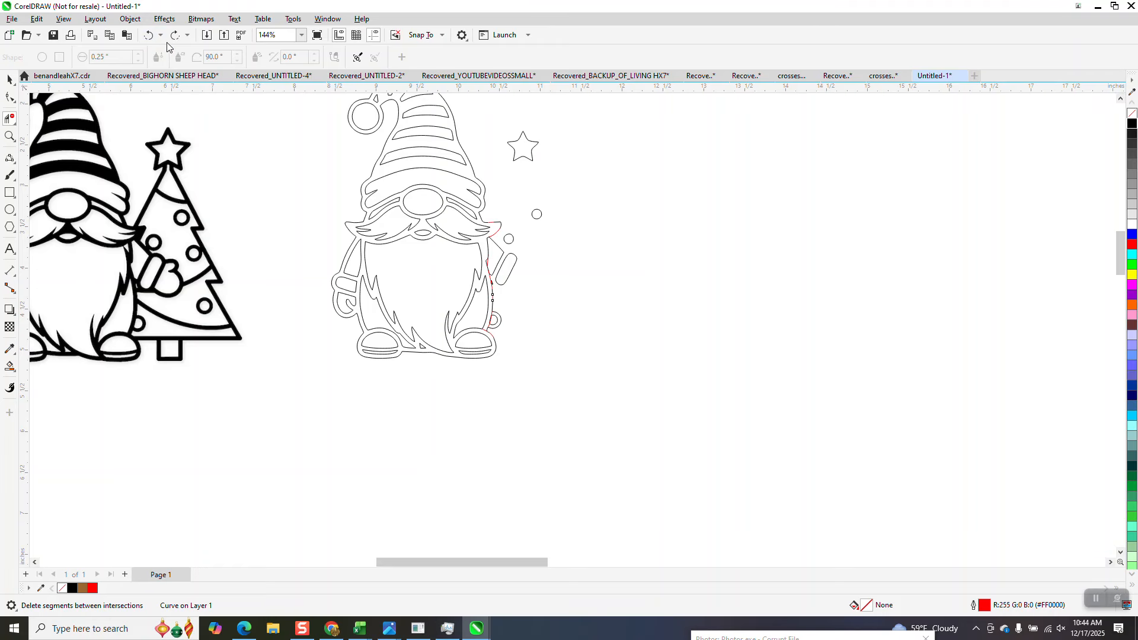
Delete the star, the two upper ornament circles, the cuff and the remaining raised-arm segment one by one
{"action": "left_click", "coordinate": [522, 139]}
{"action": "left_click", "coordinate": [534, 210]}
{"action": "left_click", "coordinate": [510, 235]}
{"action": "left_click", "coordinate": [509, 256]}
{"action": "left_click", "coordinate": [504, 248]}
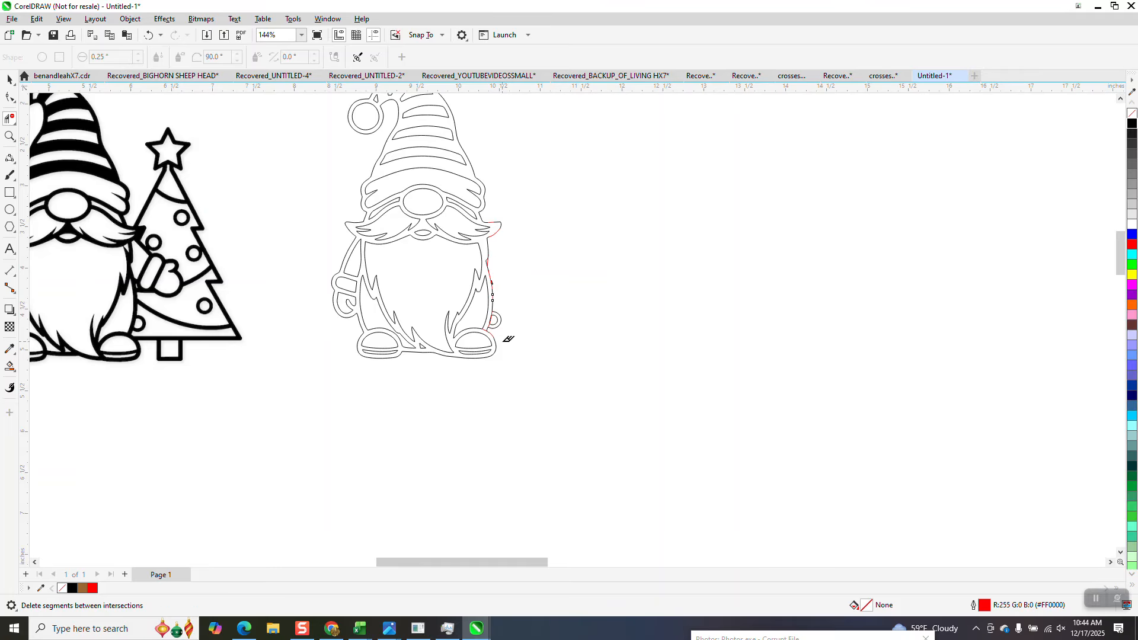
Delete the lowest ornament's ring segments and the outer side of the small sliver beside the gnome's body edge
{"action": "left_click", "coordinate": [9, 136]}
{"action": "left_click_drag", "start_coordinate": [460, 235], "coordinate": [560, 332]}
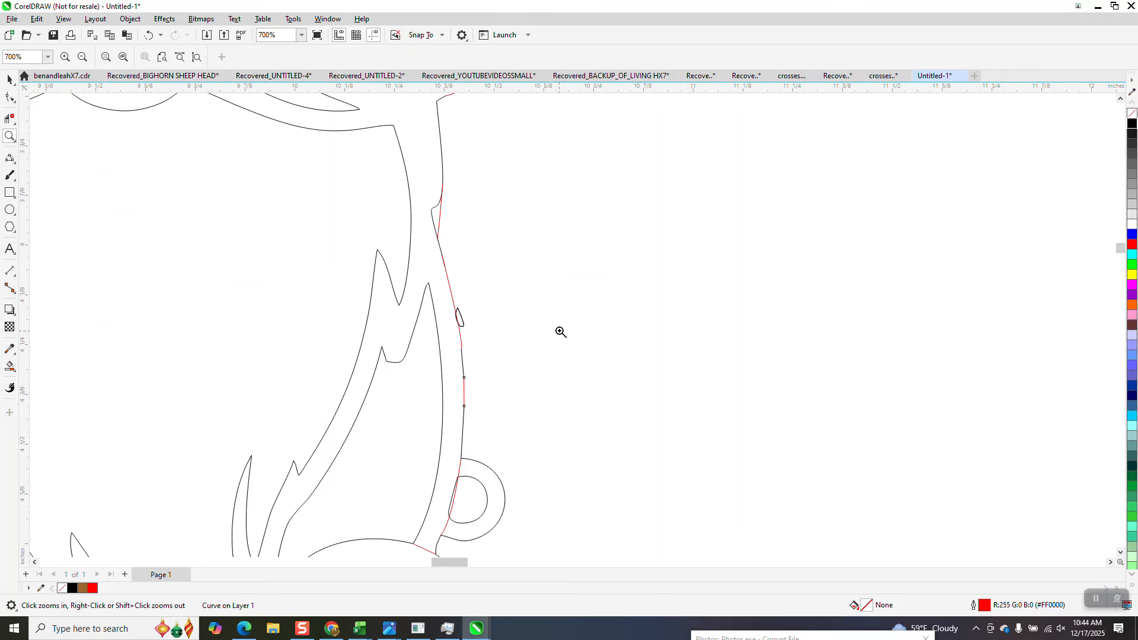
{"action": "left_click", "coordinate": [10, 119]}
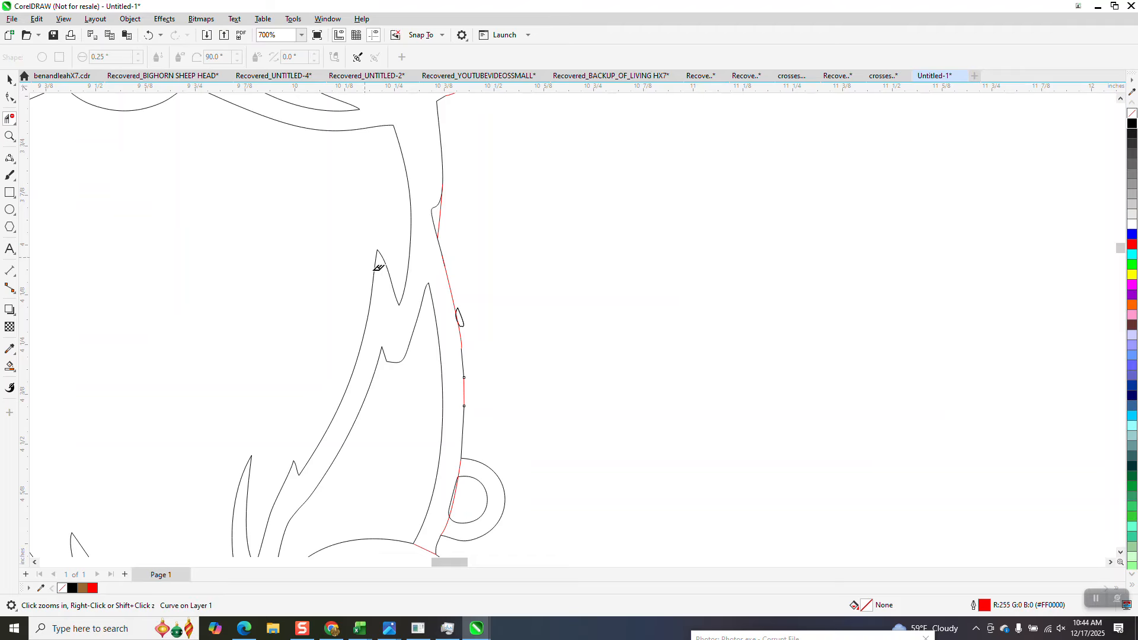
{"action": "left_click", "coordinate": [503, 495]}
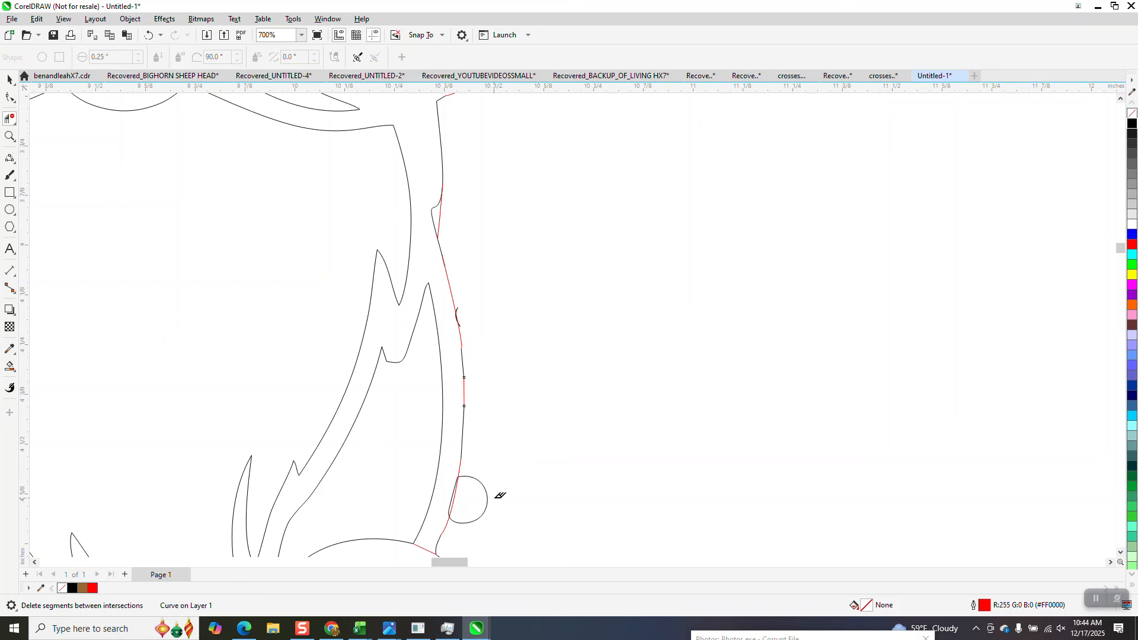
{"action": "left_click", "coordinate": [455, 489]}
{"action": "left_click", "coordinate": [488, 507]}
Ungroup the traced gnome artwork to allow node editing of the leftover sliver on the body edge
{"action": "left_click", "coordinate": [10, 136]}
{"action": "left_click_drag", "start_coordinate": [408, 292], "coordinate": [571, 378]}
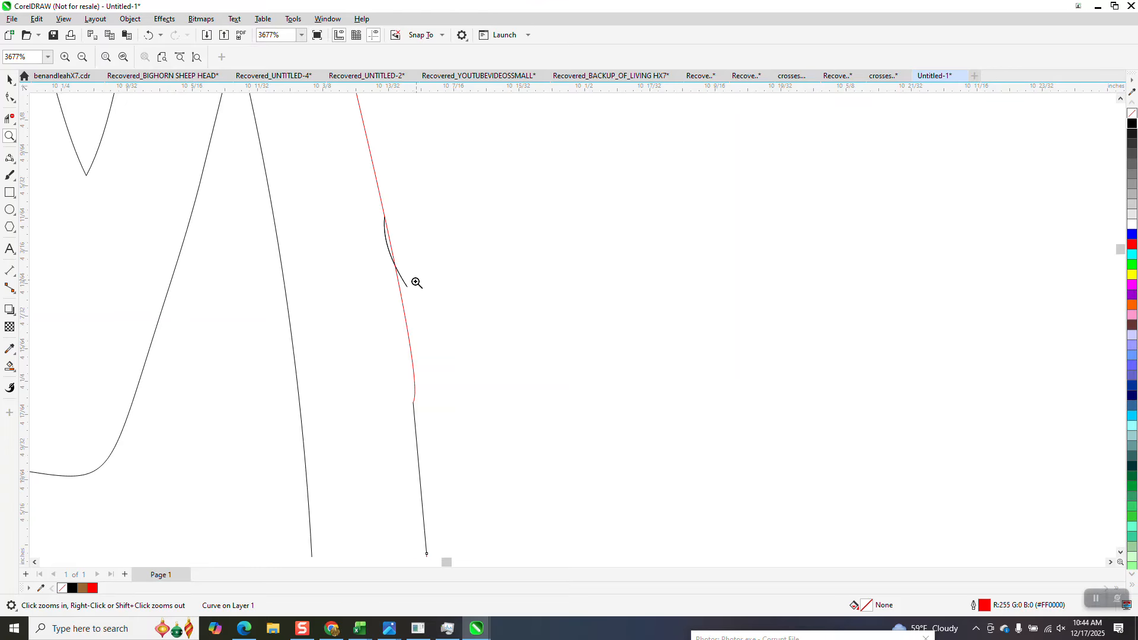
{"action": "left_click", "coordinate": [11, 98]}
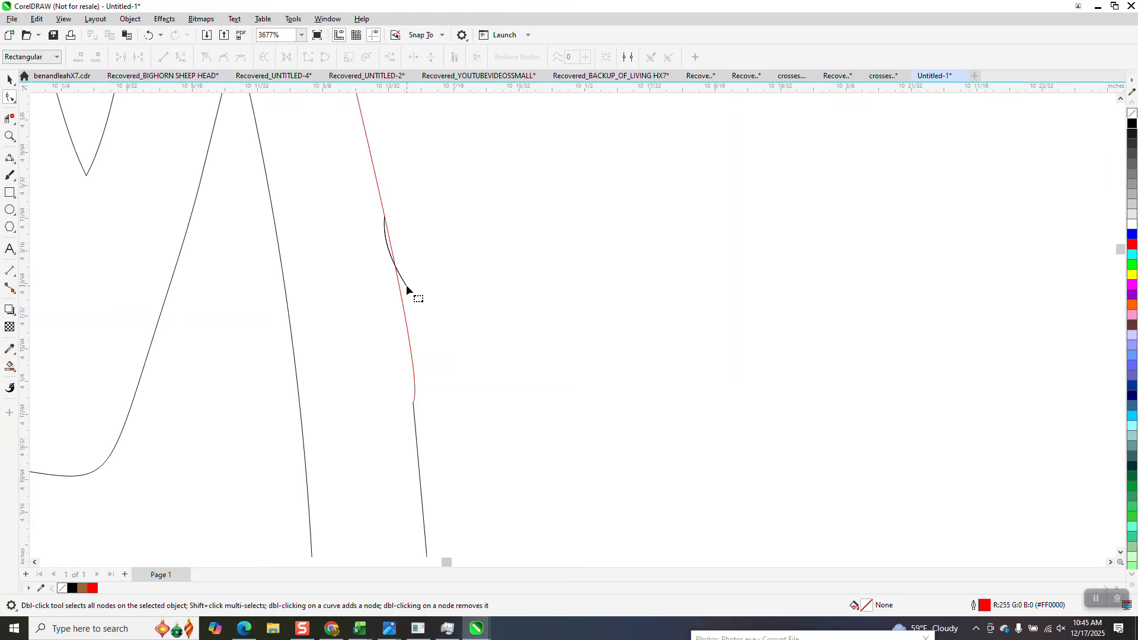
{"action": "left_click", "coordinate": [9, 78]}
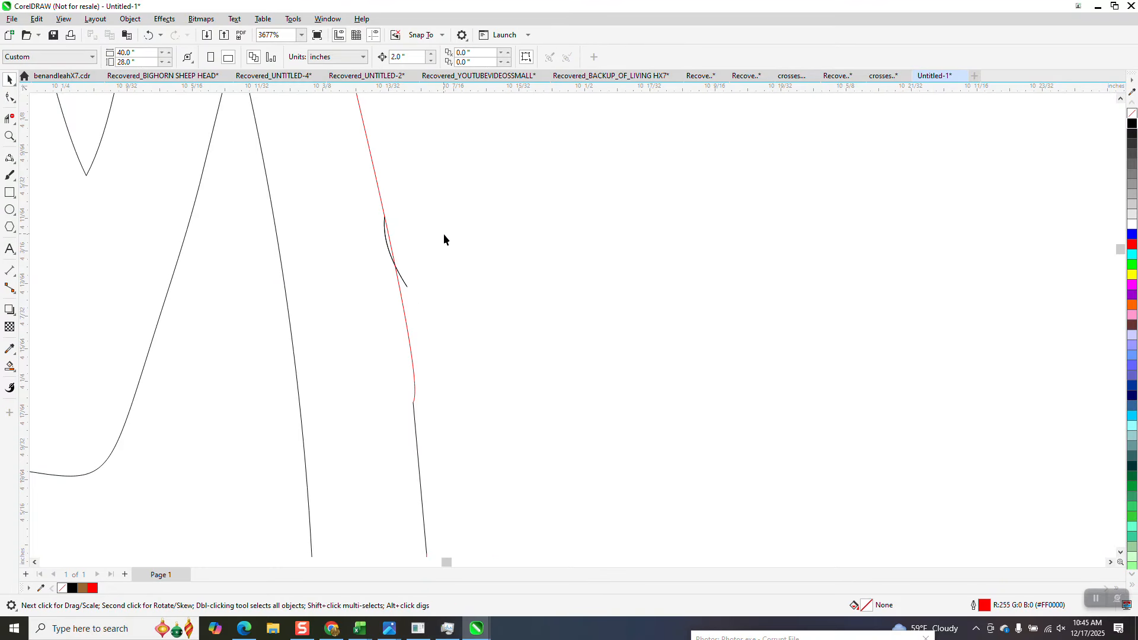
{"action": "left_click", "coordinate": [405, 285]}
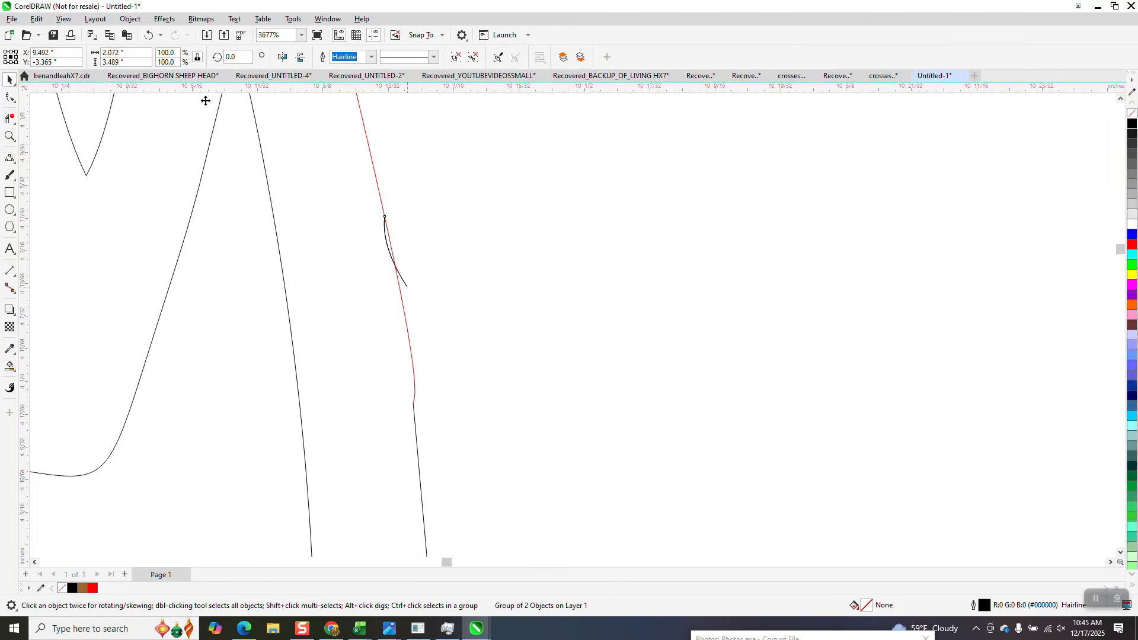
{"action": "left_click", "coordinate": [131, 18]}
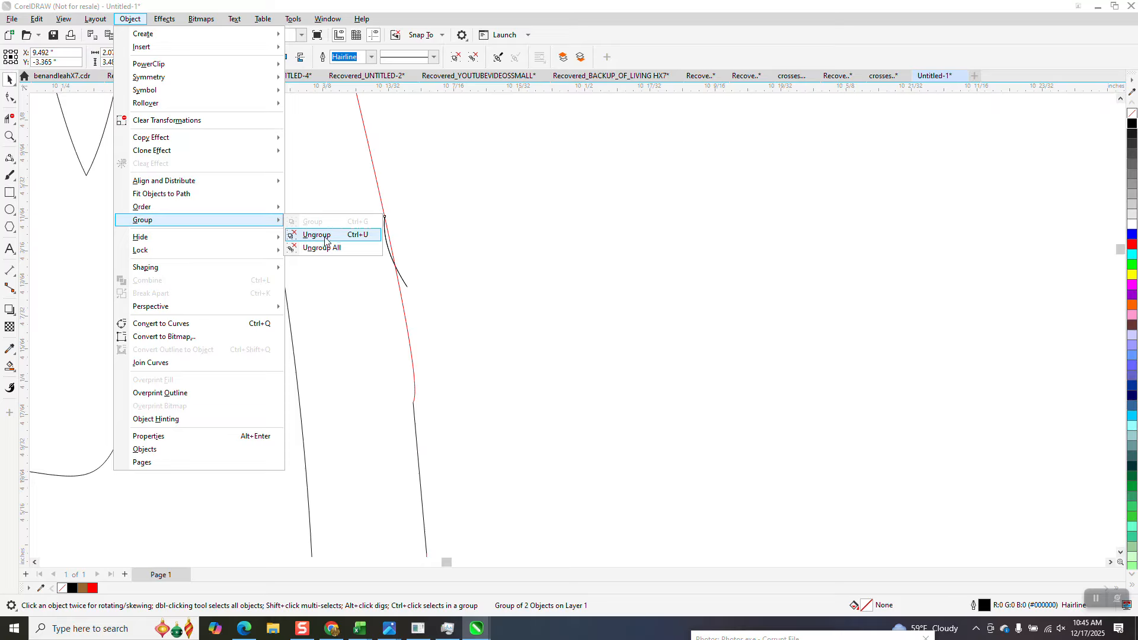
{"action": "left_click", "coordinate": [327, 243]}
Delete the nodes of the leftover sliver crossing the body-edge curve with the Shape tool
{"action": "left_click", "coordinate": [10, 98]}
{"action": "left_click_drag", "start_coordinate": [441, 177], "coordinate": [350, 341]}
{"action": "key", "text": "Delete"}
Delete the notch segments on the upper body edge and the short joining segment above the boot with Virtual Segment Delete
{"action": "scroll", "coordinate": [354, 379], "scroll_direction": "down", "scroll_amount": 3}
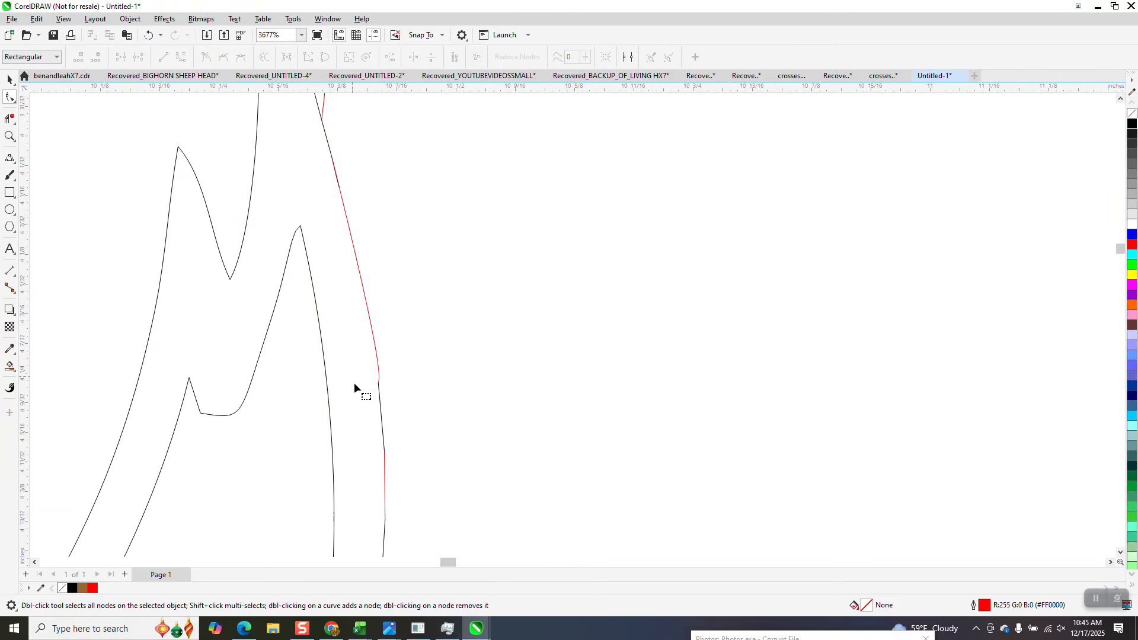
{"action": "scroll", "coordinate": [396, 331], "scroll_direction": "down", "scroll_amount": 1}
{"action": "scroll", "coordinate": [379, 267], "scroll_direction": "down", "scroll_amount": 1}
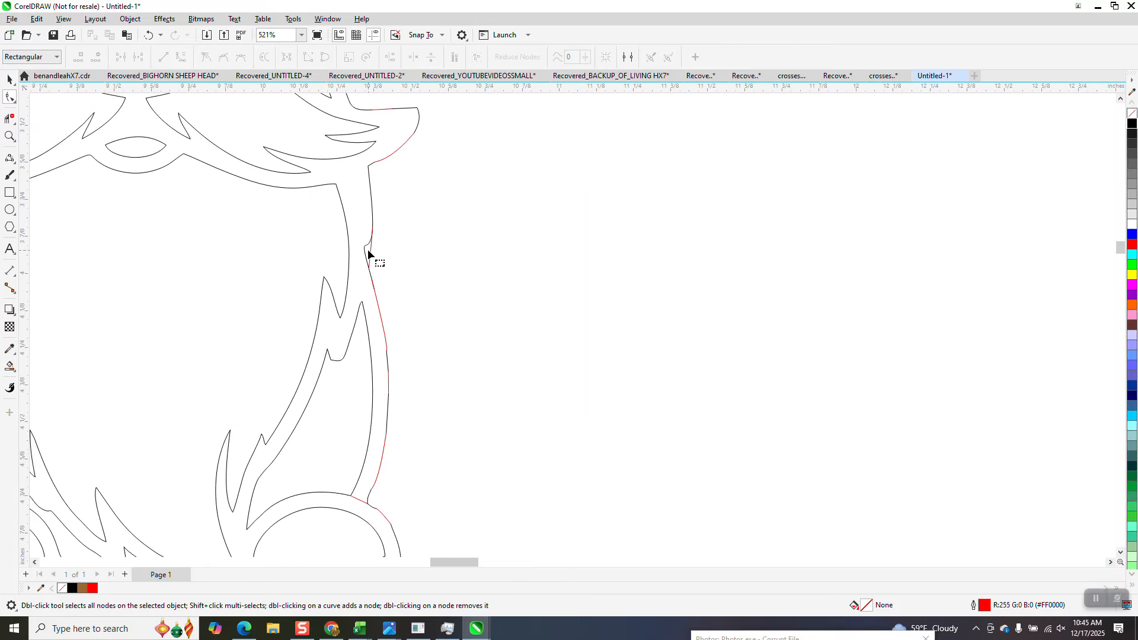
{"action": "left_click", "coordinate": [10, 118]}
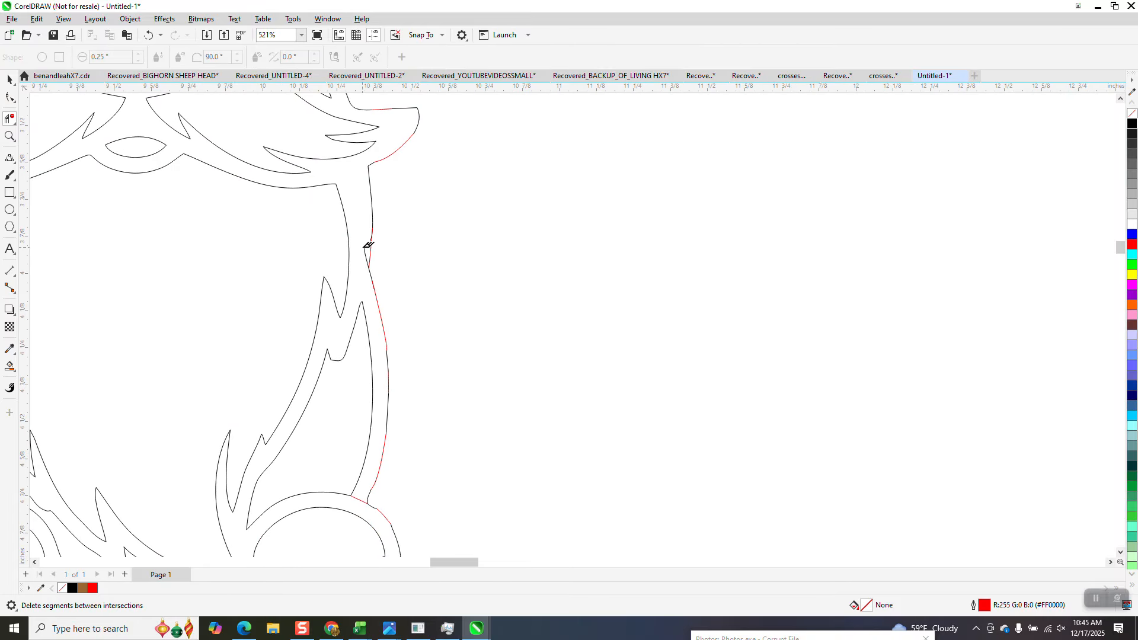
{"action": "scroll", "coordinate": [439, 275], "scroll_direction": "down", "scroll_amount": 2}
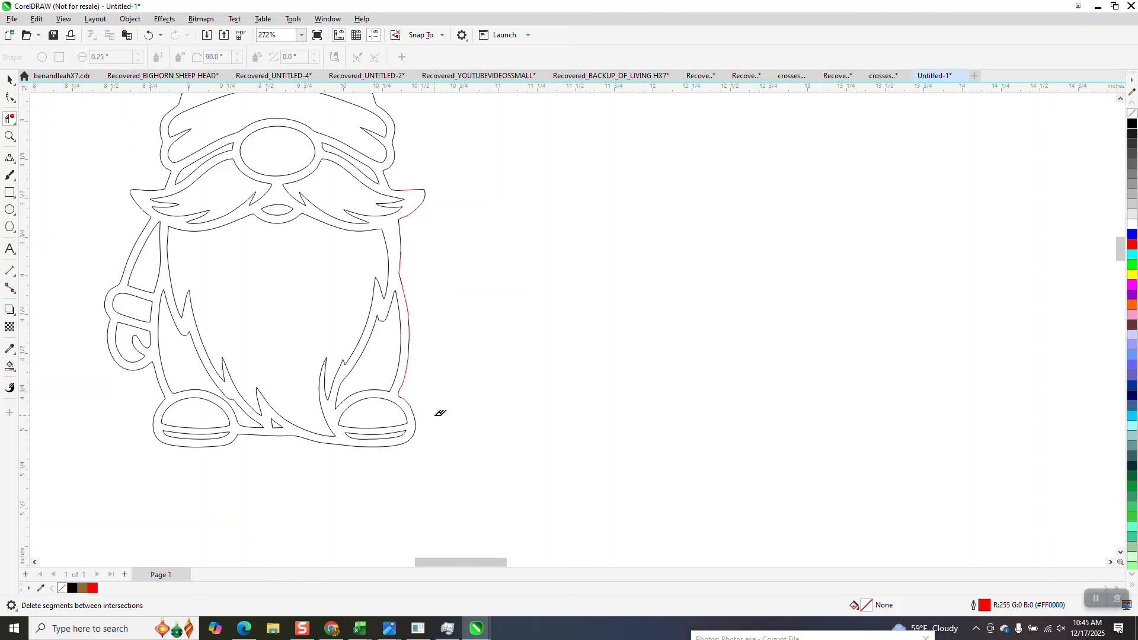
Fill the enclosed gnome linework with black using Smart Fill and move the filled shape clear of the original outline
{"action": "left_click", "coordinate": [10, 366]}
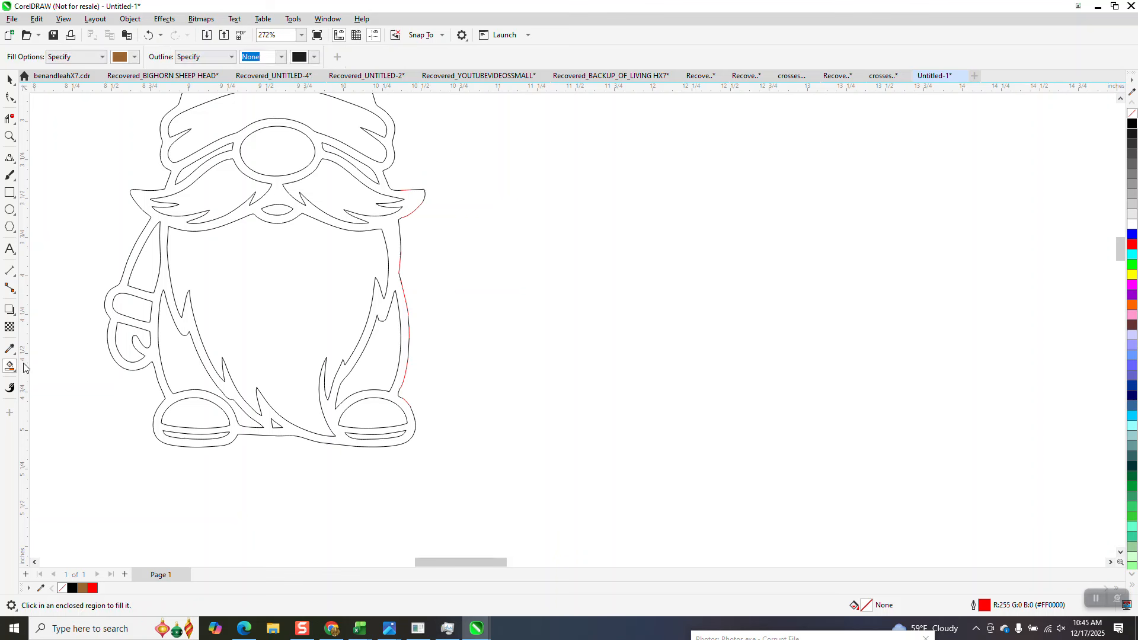
{"action": "left_click", "coordinate": [135, 57]}
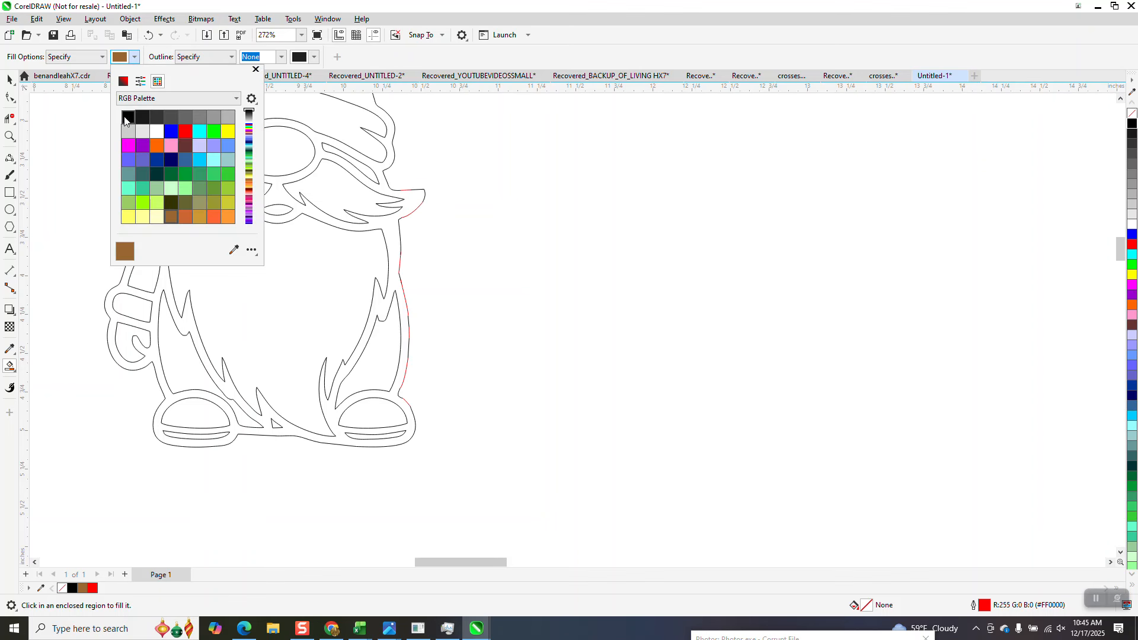
{"action": "left_click", "coordinate": [304, 173]}
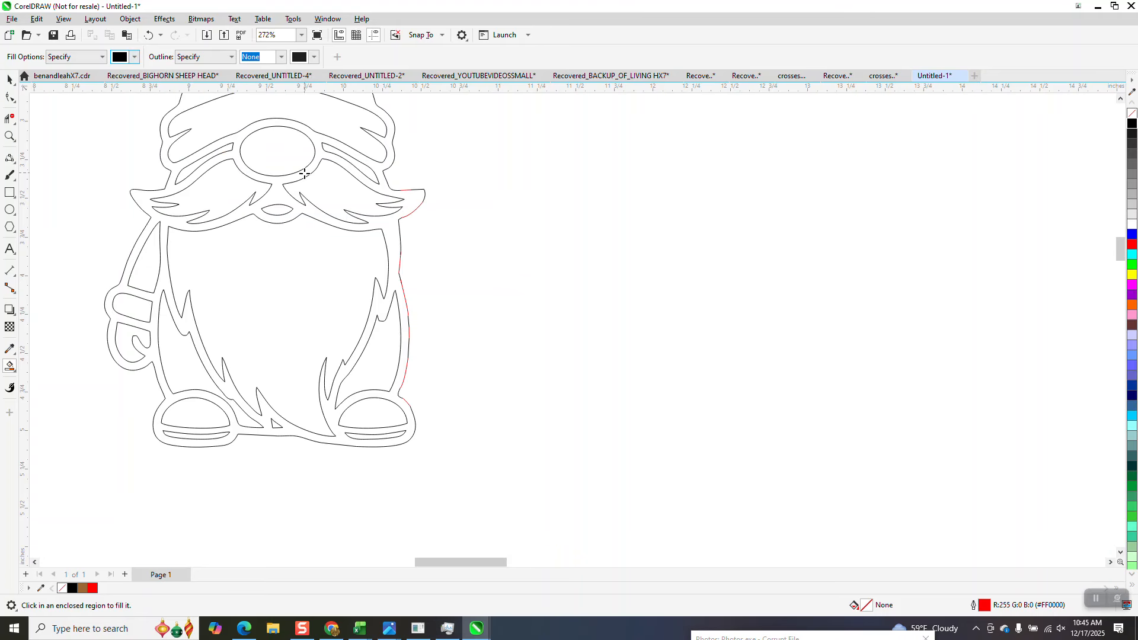
{"action": "left_click", "coordinate": [305, 174]}
{"action": "scroll", "coordinate": [304, 190], "scroll_direction": "down", "scroll_amount": 2}
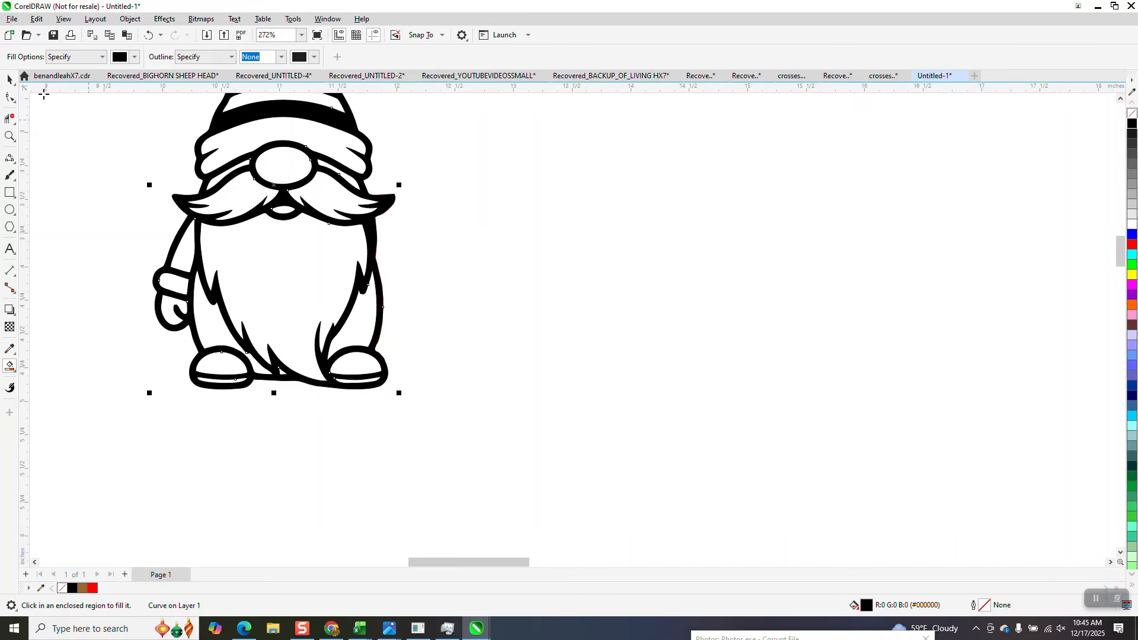
{"action": "left_click", "coordinate": [12, 80]}
{"action": "left_click_drag", "start_coordinate": [304, 113], "coordinate": [584, 205]}
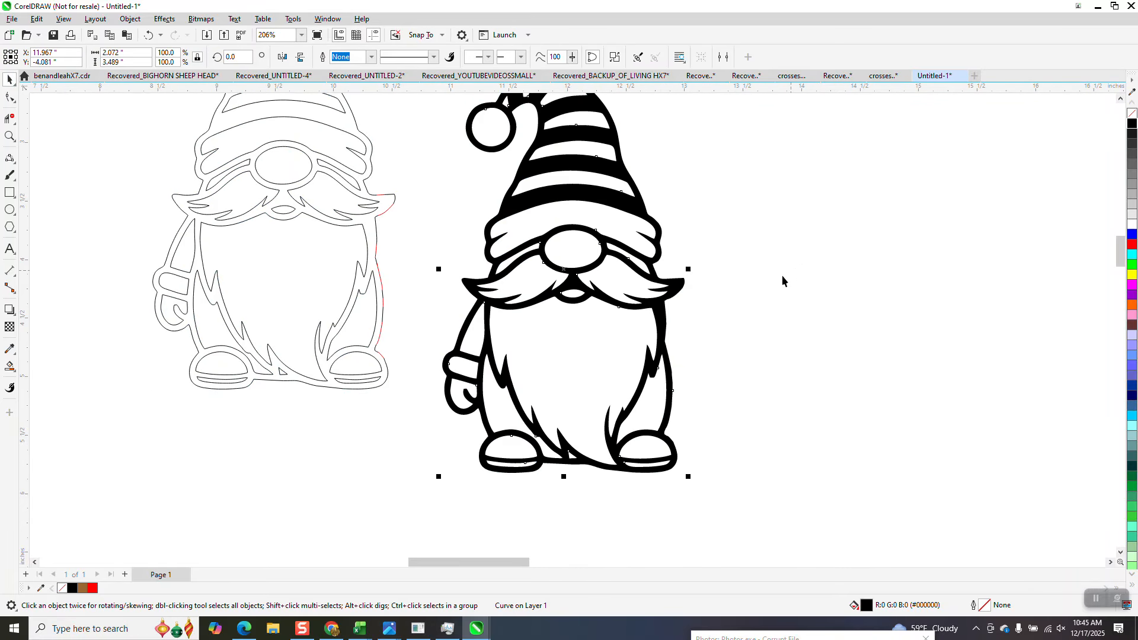
Remove the black fill from the moved gnome shape and give it a red outline
{"action": "left_click", "coordinate": [1133, 114]}
{"action": "right_click", "coordinate": [1132, 123]}
{"action": "right_click", "coordinate": [1132, 244]}
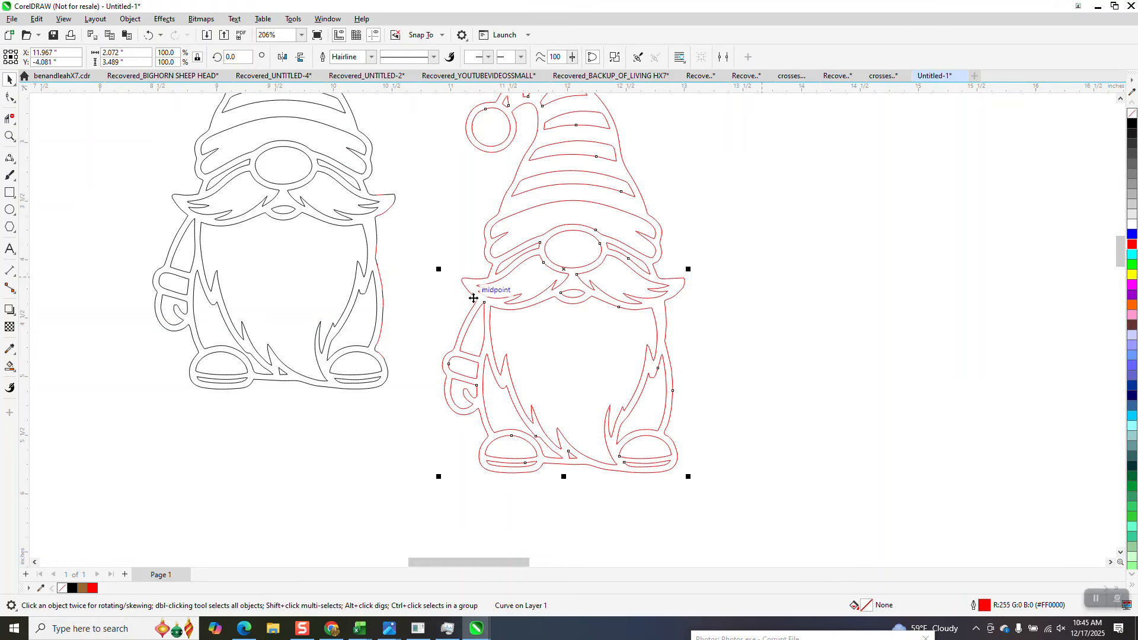
Delete the surplus nodes around the right moustache tip of the red gnome outline with the Shape tool
{"action": "left_click", "coordinate": [10, 137]}
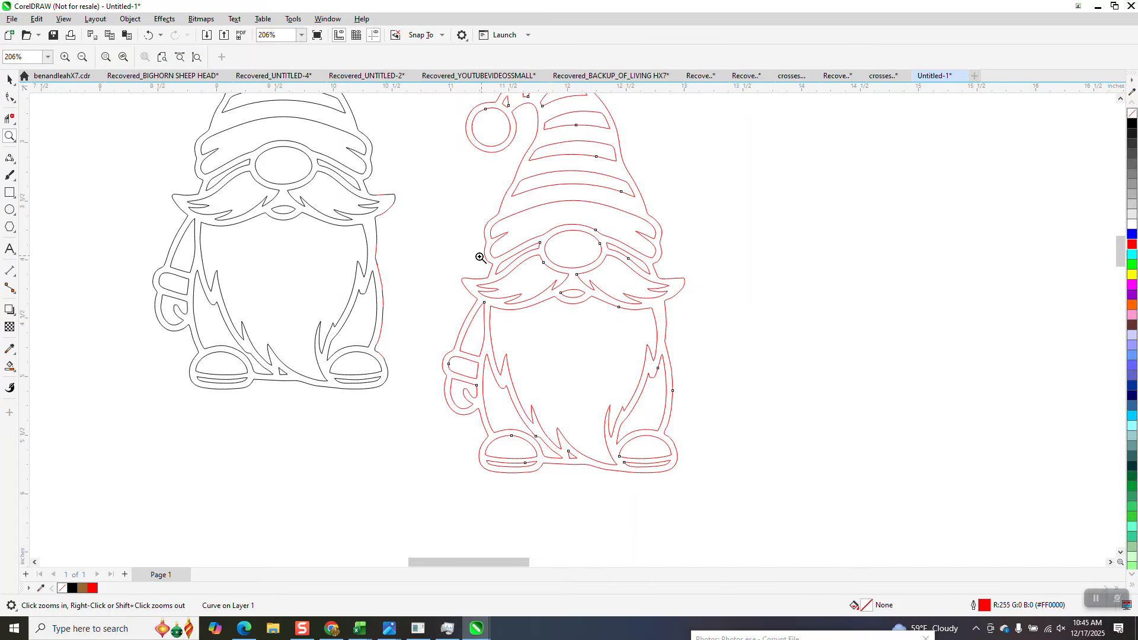
{"action": "left_click_drag", "start_coordinate": [760, 331], "coordinate": [759, 330]}
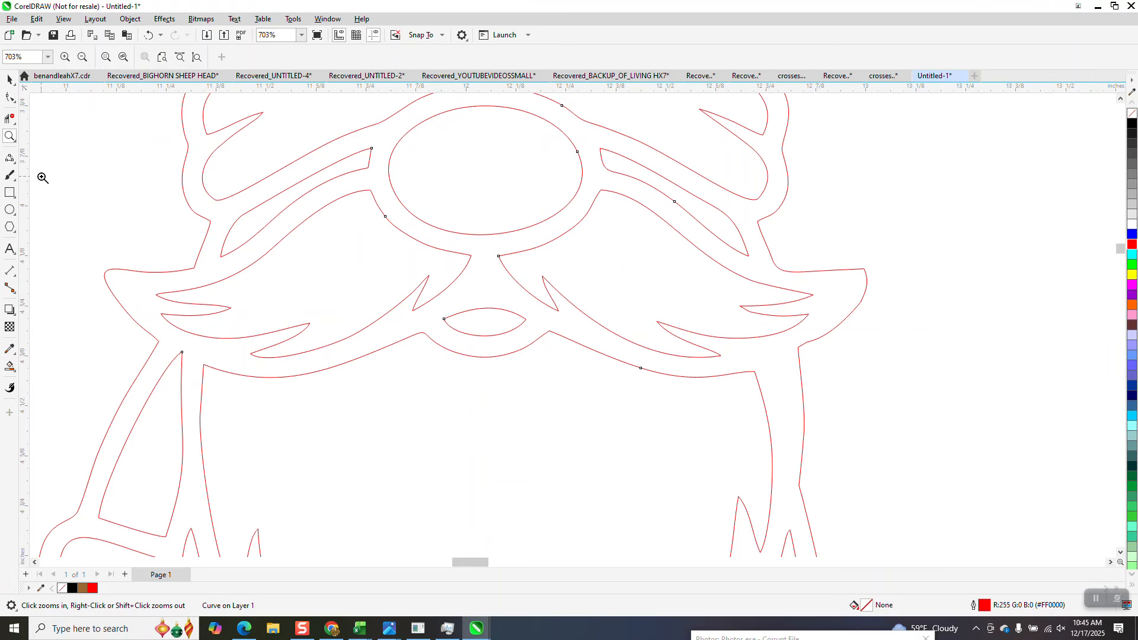
{"action": "left_click", "coordinate": [16, 108]}
{"action": "left_click", "coordinate": [46, 96]}
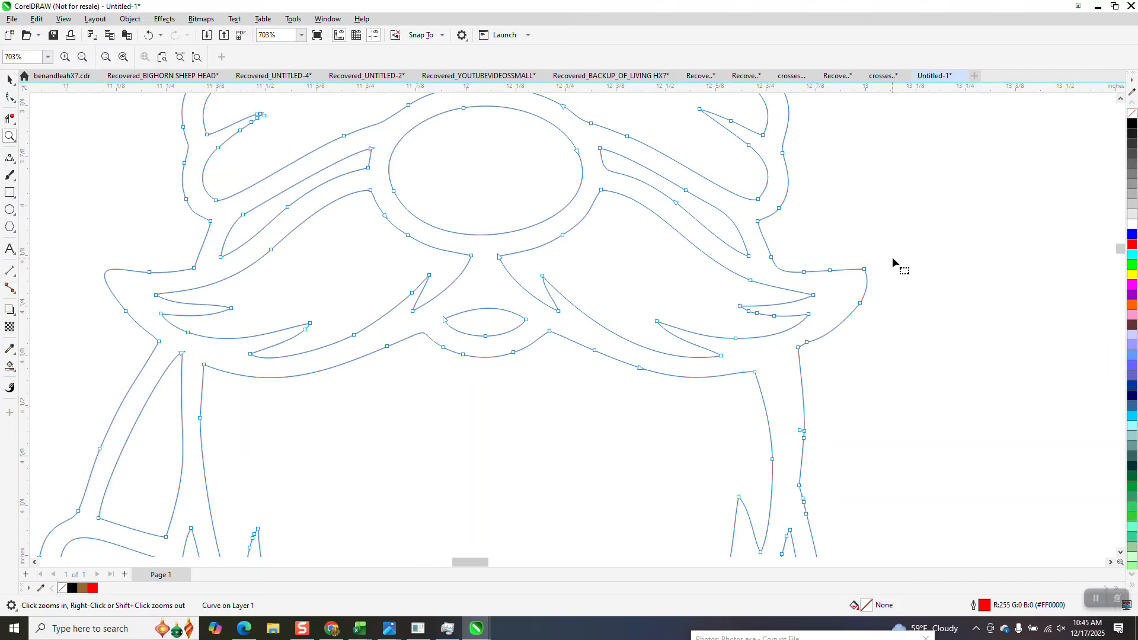
{"action": "left_click_drag", "start_coordinate": [819, 278], "coordinate": [794, 279]}
{"action": "key", "text": "Delete"}
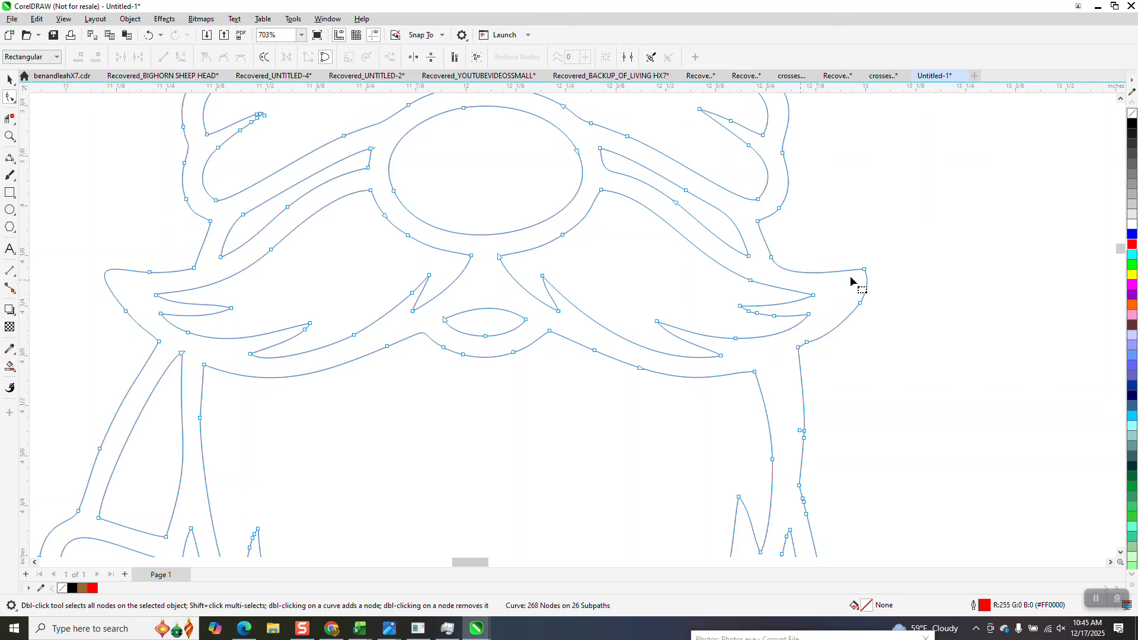
{"action": "left_click_drag", "start_coordinate": [843, 272], "coordinate": [747, 328]}
{"action": "key", "text": "Delete"}
Delete the clustered surplus nodes on the red gnome's right body edge below the moustache
{"action": "scroll", "coordinate": [788, 332], "scroll_direction": "down", "scroll_amount": 1}
{"action": "left_click_drag", "start_coordinate": [820, 390], "coordinate": [793, 457]}
{"action": "key", "text": "Delete"}
{"action": "scroll", "coordinate": [713, 361], "scroll_direction": "down", "scroll_amount": 1}
{"action": "scroll", "coordinate": [713, 360], "scroll_direction": "down", "scroll_amount": 6}
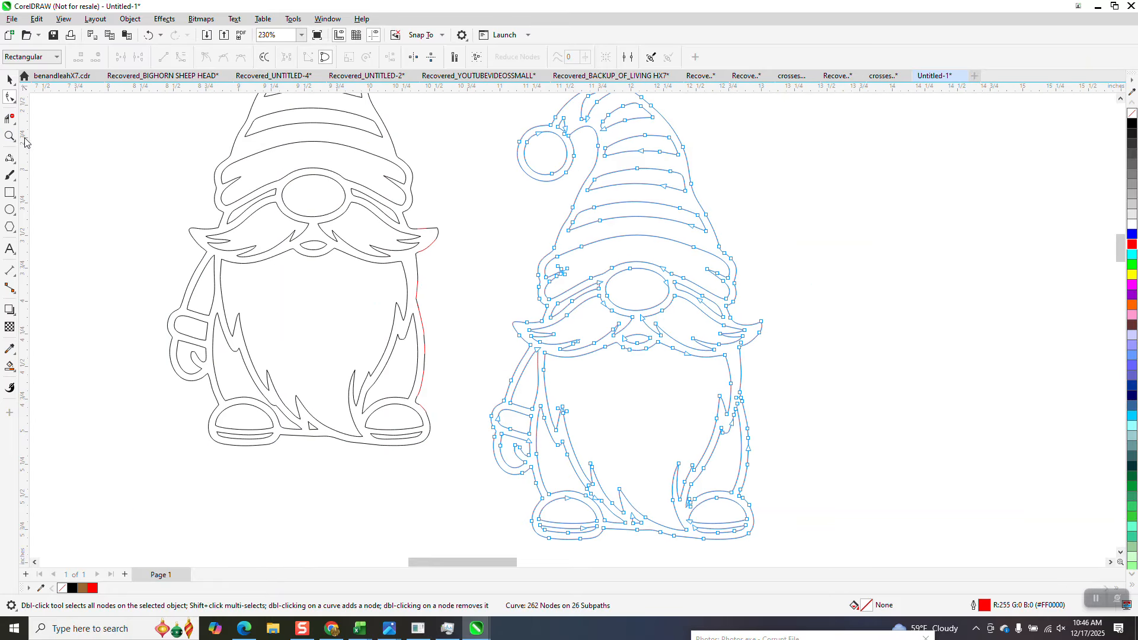
Inspect the red gnome's body and boots, and compare it with the black outline and the tree-side hand of the original bitmap
{"action": "left_click", "coordinate": [10, 137]}
{"action": "left_click_drag", "start_coordinate": [485, 348], "coordinate": [828, 512]}
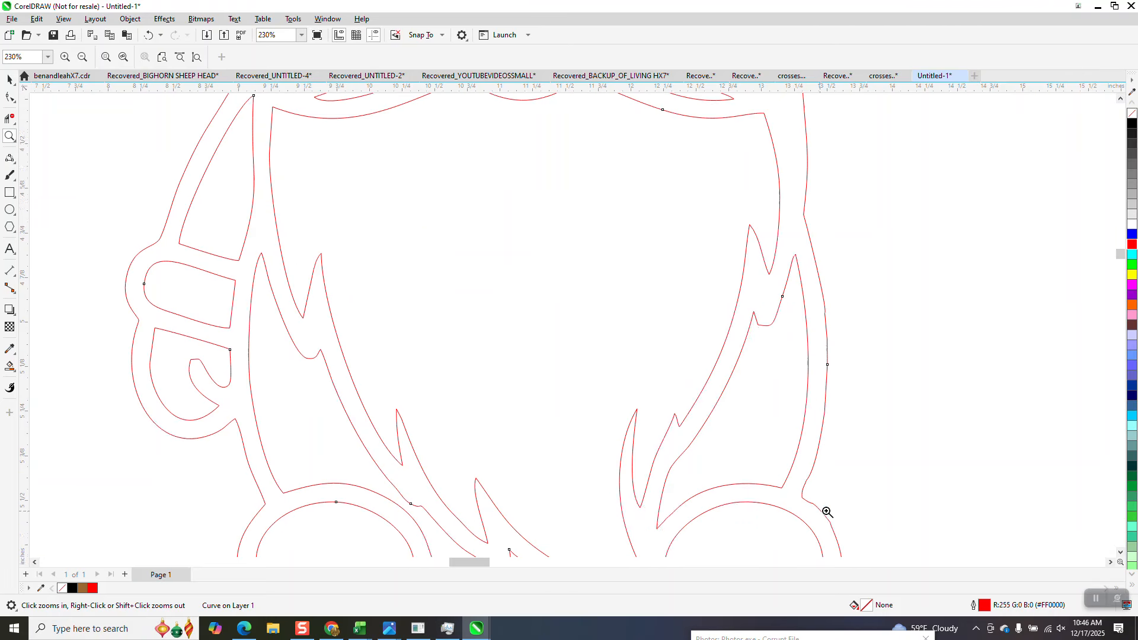
{"action": "scroll", "coordinate": [556, 303], "scroll_direction": "down", "scroll_amount": 3}
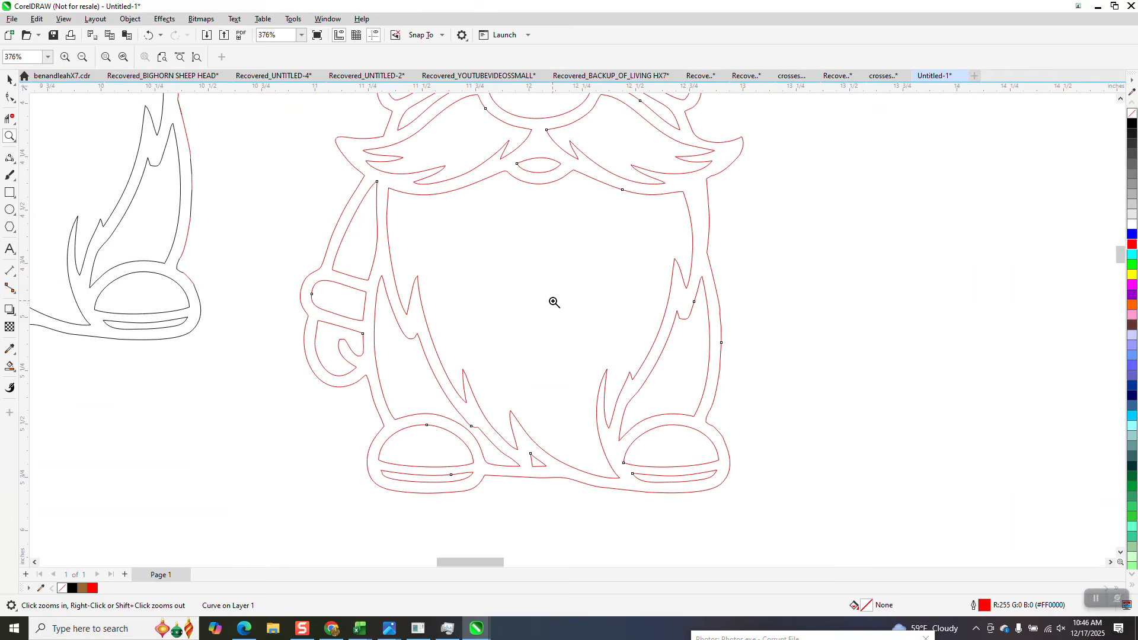
{"action": "scroll", "coordinate": [503, 338], "scroll_direction": "down", "scroll_amount": 2}
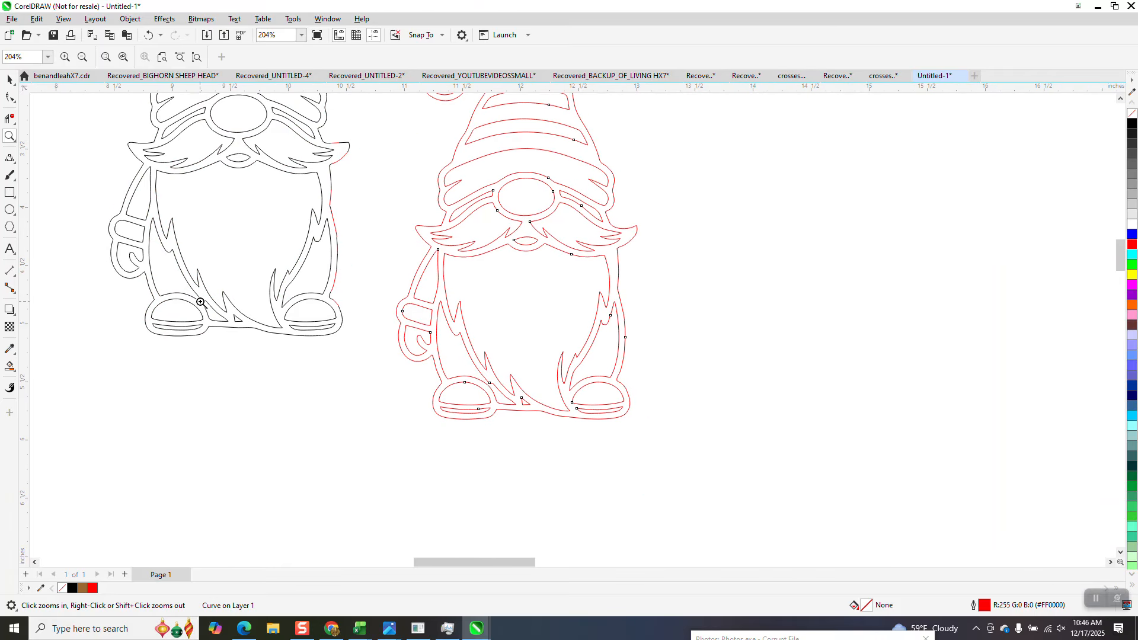
{"action": "scroll", "coordinate": [219, 317], "scroll_direction": "down", "scroll_amount": 1}
{"action": "scroll", "coordinate": [249, 341], "scroll_direction": "down", "scroll_amount": 1}
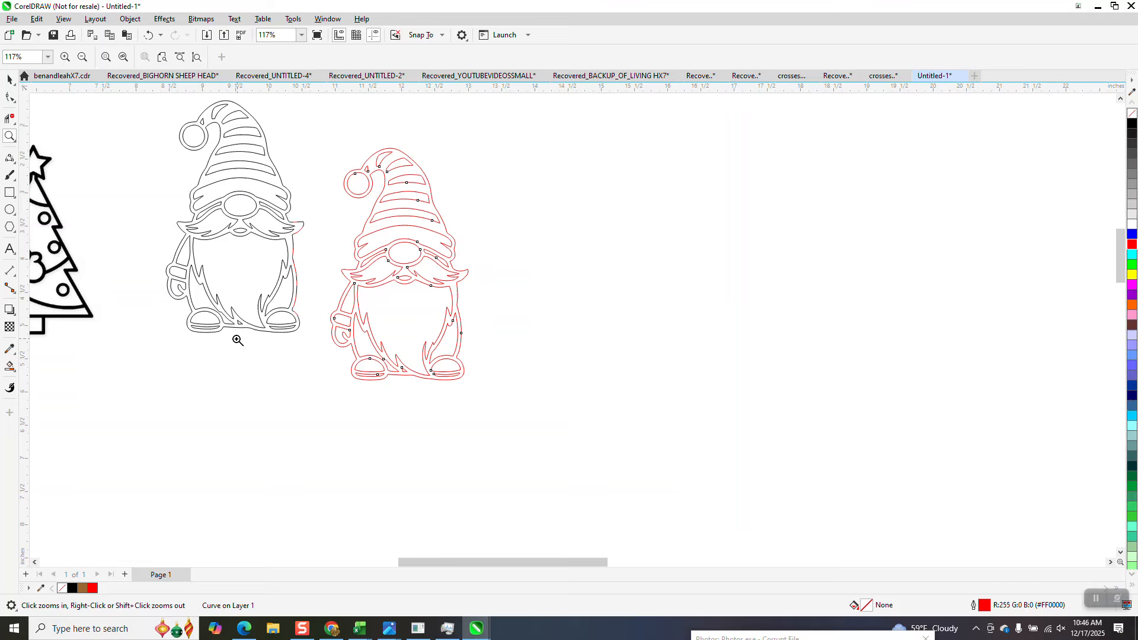
{"action": "scroll", "coordinate": [325, 347], "scroll_direction": "down", "scroll_amount": 2}
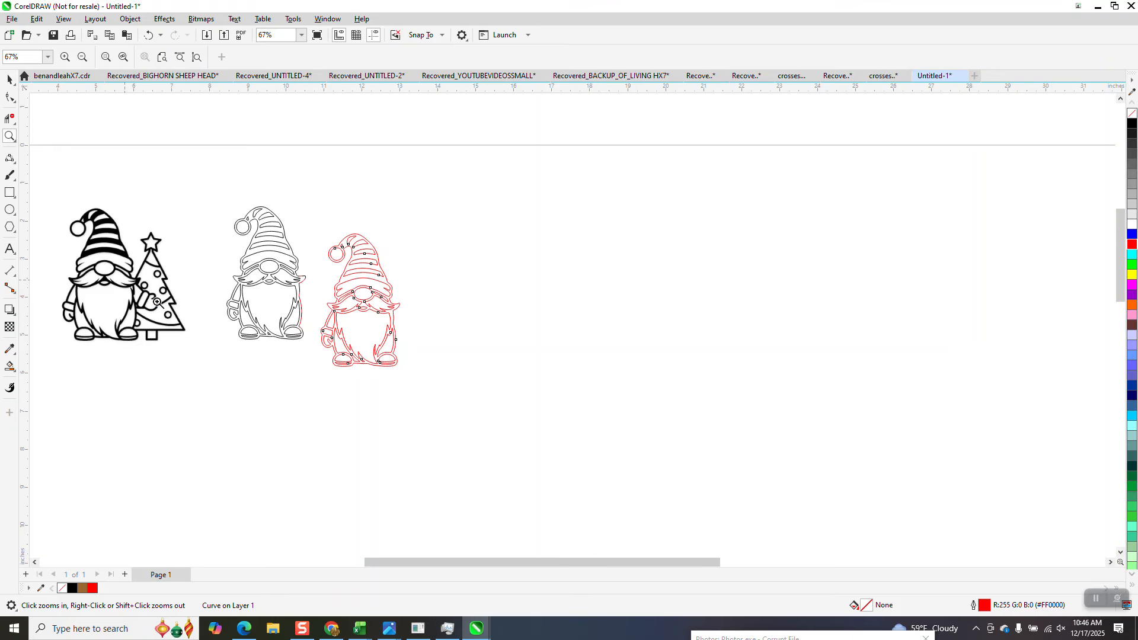
{"action": "scroll", "coordinate": [178, 320], "scroll_direction": "up", "scroll_amount": 5}
{"action": "scroll", "coordinate": [190, 317], "scroll_direction": "down", "scroll_amount": 2}
{"action": "scroll", "coordinate": [192, 314], "scroll_direction": "down", "scroll_amount": 2}
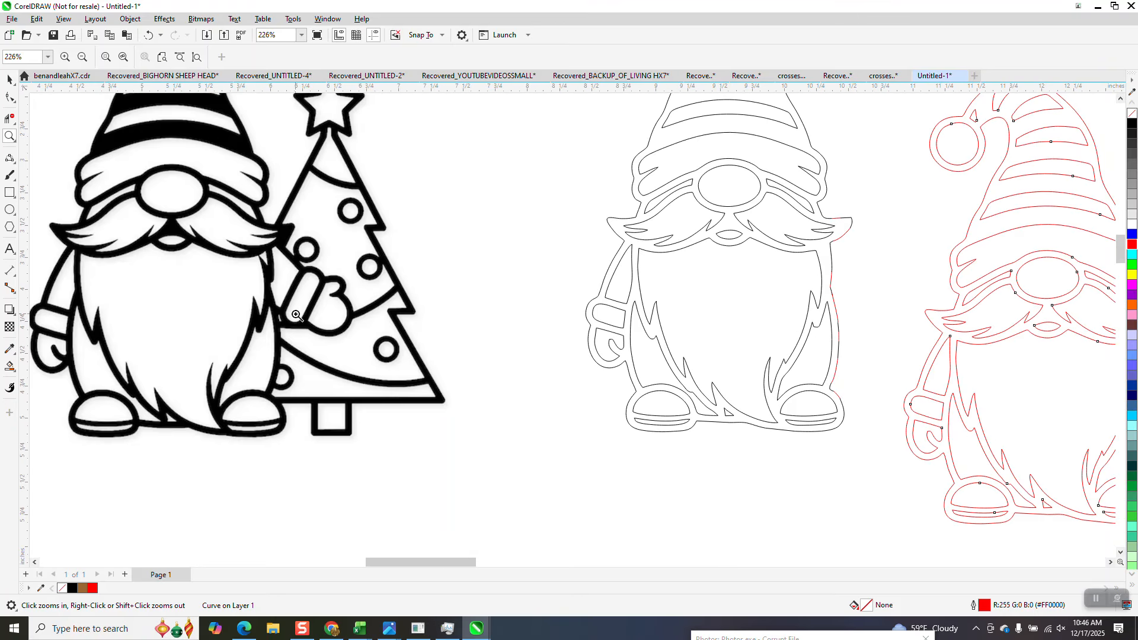
{"action": "scroll", "coordinate": [298, 316], "scroll_direction": "down", "scroll_amount": 1}
{"action": "scroll", "coordinate": [279, 317], "scroll_direction": "down", "scroll_amount": 1}
Move the red gnome up beside the black outline and the gnome-and-tree bitmap to the right of both
{"action": "left_click", "coordinate": [9, 80]}
{"action": "left_click_drag", "start_coordinate": [554, 190], "coordinate": [648, 418]}
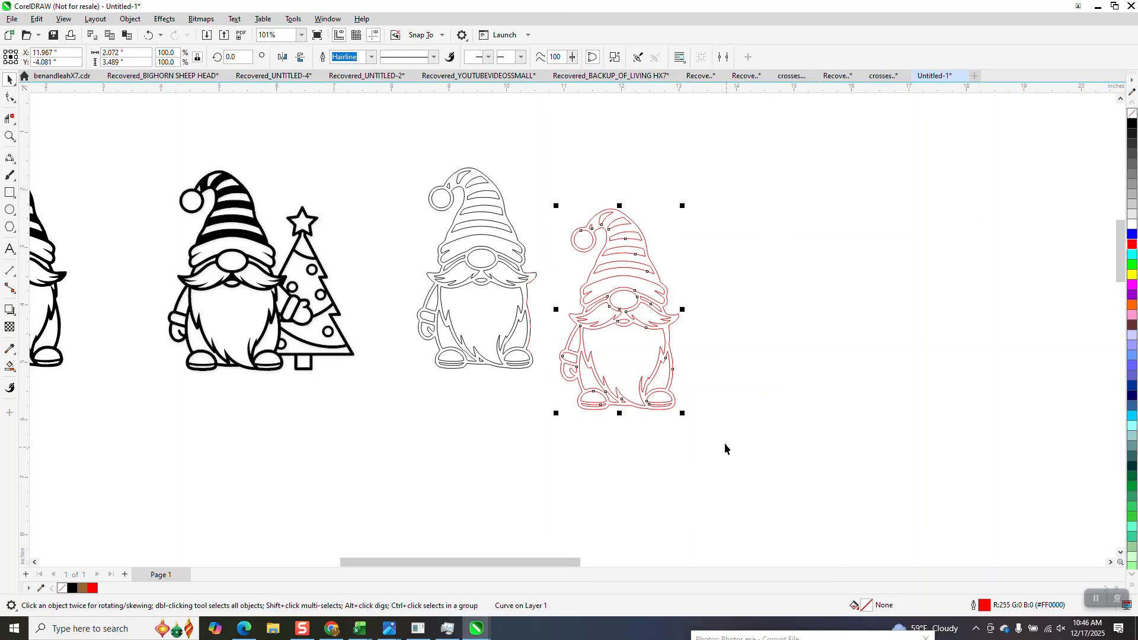
{"action": "left_click_drag", "start_coordinate": [631, 317], "coordinate": [630, 262]}
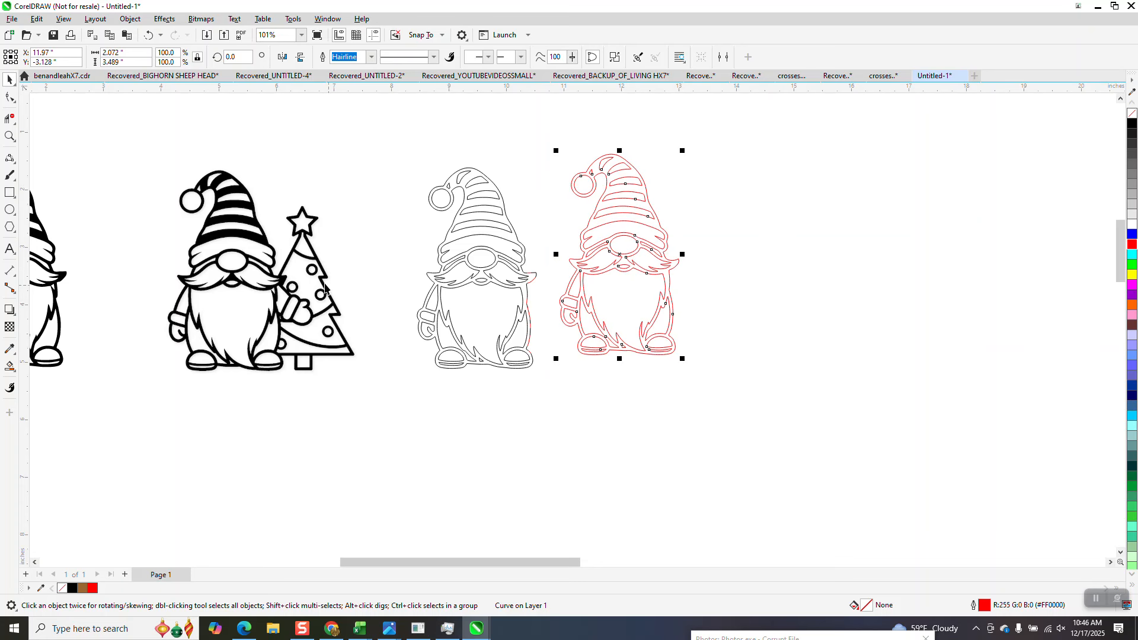
{"action": "scroll", "coordinate": [324, 289], "scroll_direction": "down", "scroll_amount": 2}
{"action": "left_click_drag", "start_coordinate": [322, 286], "coordinate": [659, 290]}
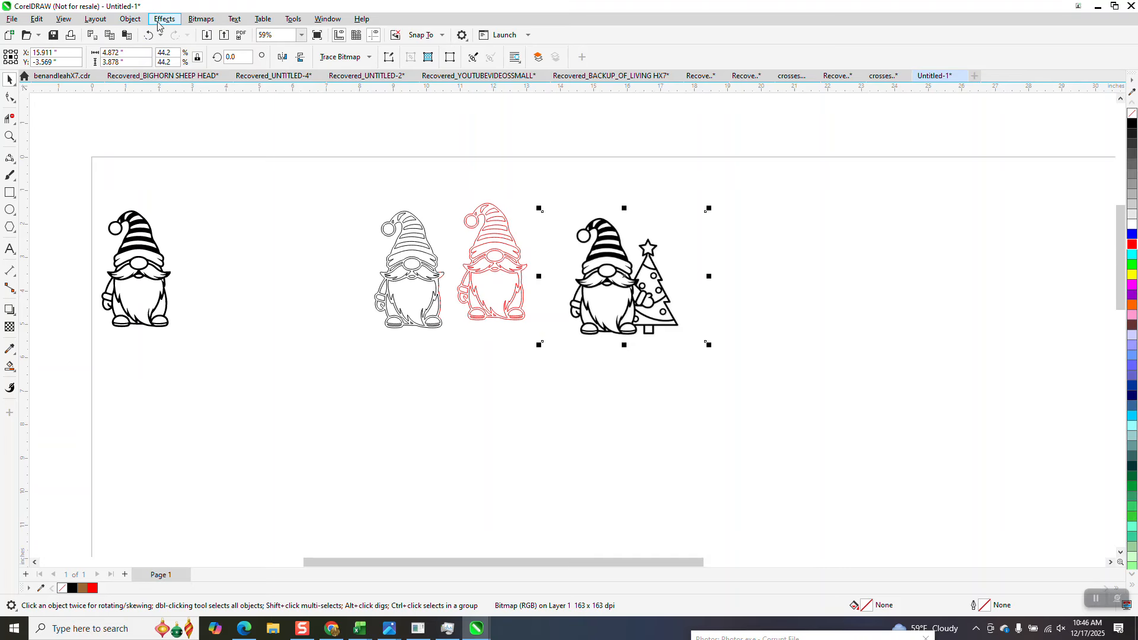
Place a copy of the gnome-and-tree bitmap below the two outlines and reselect the original bitmap
{"action": "left_click", "coordinate": [370, 58]}
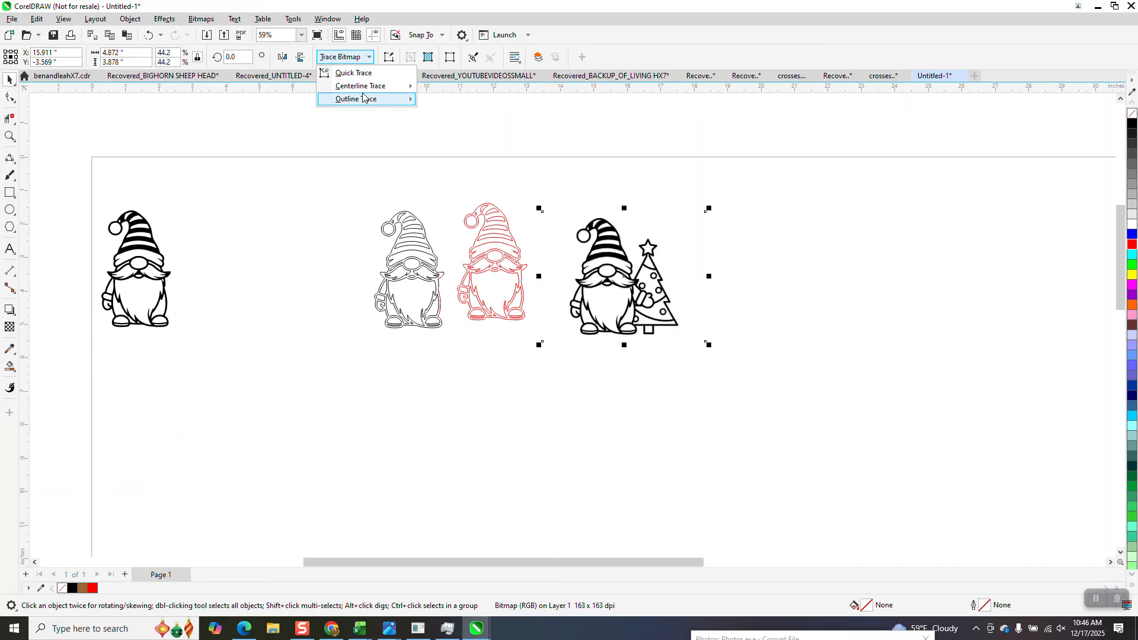
{"action": "mouse_move", "coordinate": [362, 101]}
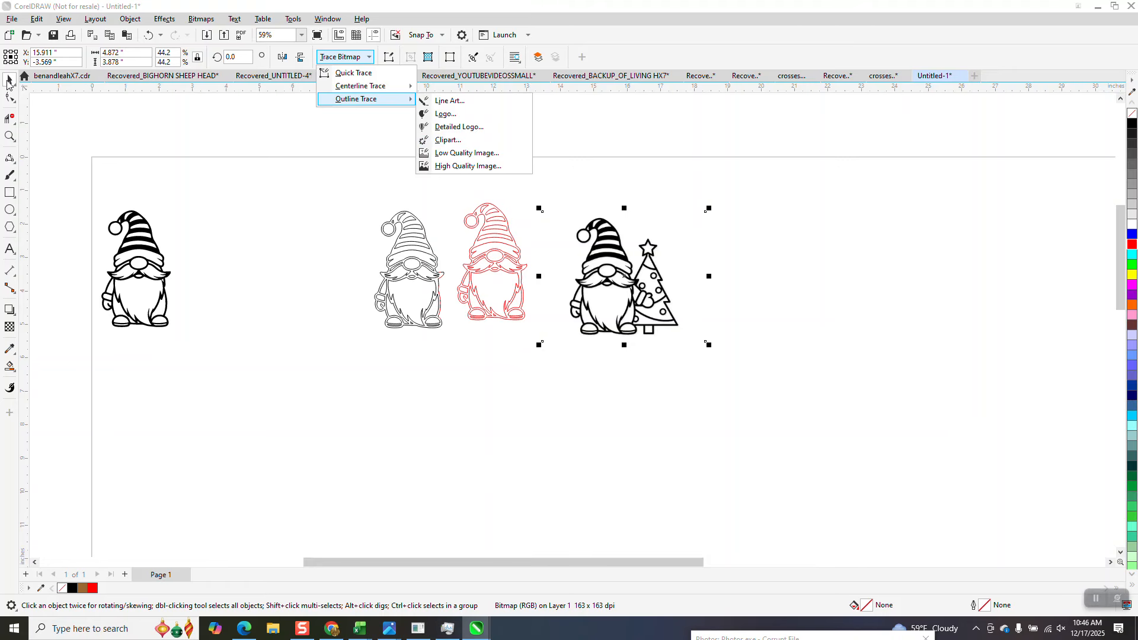
{"action": "left_click", "coordinate": [8, 81]}
{"action": "left_click_drag", "start_coordinate": [653, 261], "coordinate": [369, 395]}
{"action": "left_click", "coordinate": [630, 288]}
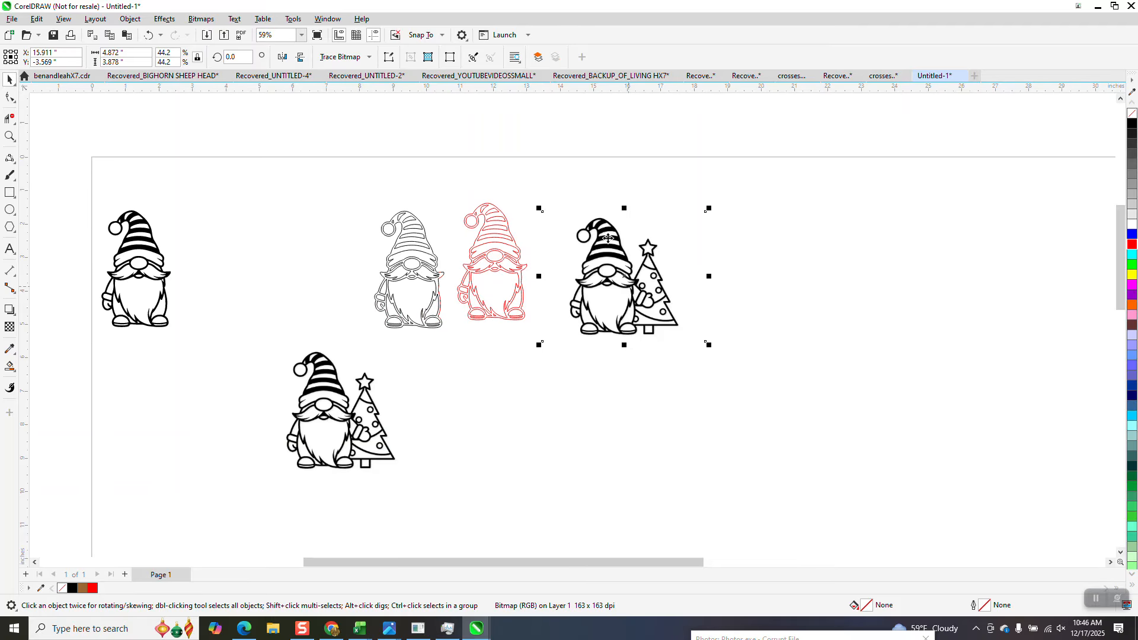
Outline-trace the bitmap as Clipart, removing the color from the entire image, and move the trace to the right of the bitmap
{"action": "left_click", "coordinate": [368, 57]}
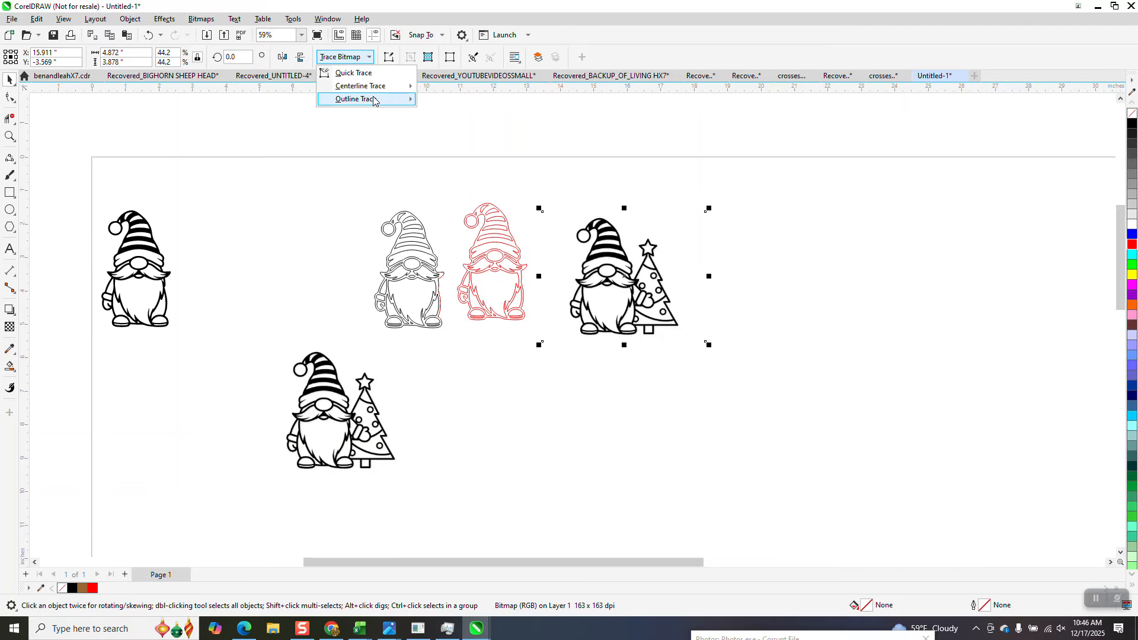
{"action": "mouse_move", "coordinate": [377, 100]}
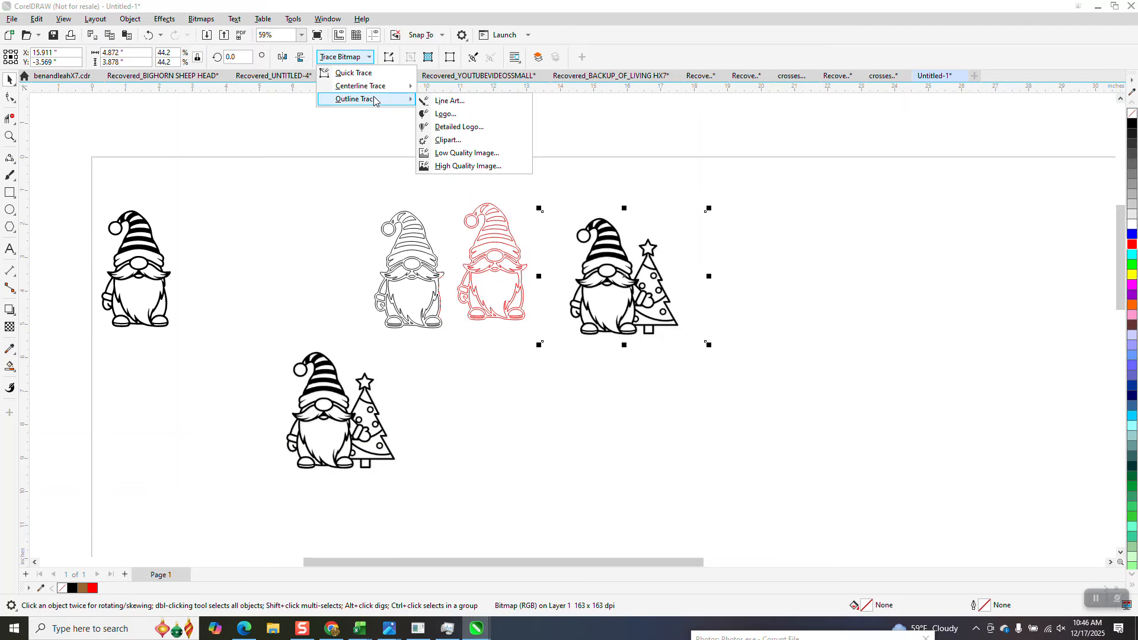
{"action": "left_click", "coordinate": [447, 141]}
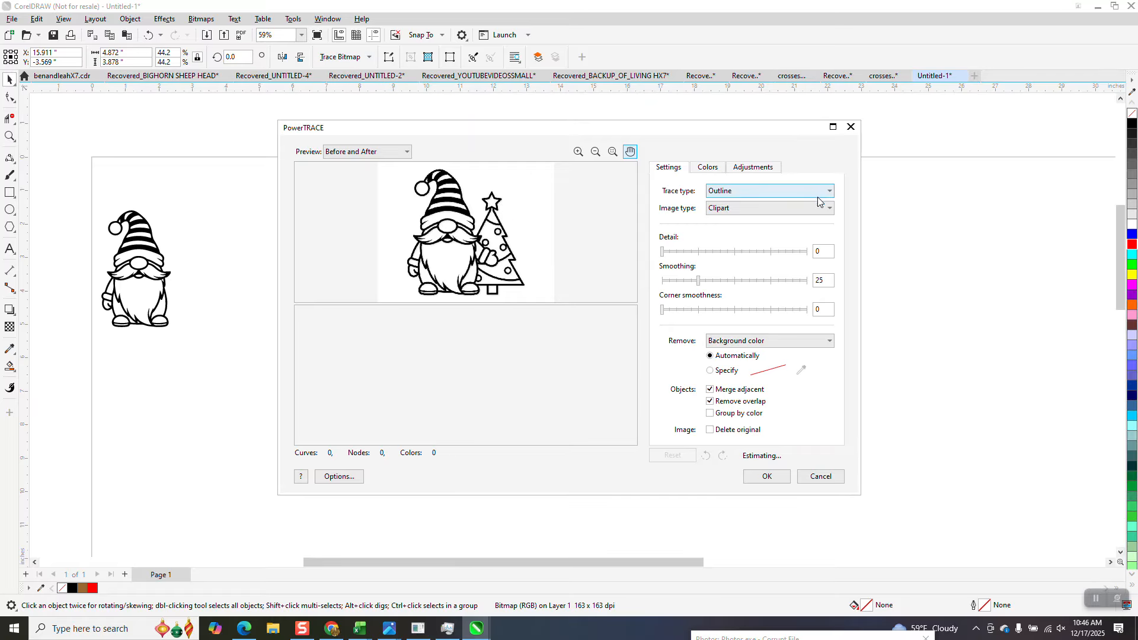
{"action": "left_click", "coordinate": [829, 341]}
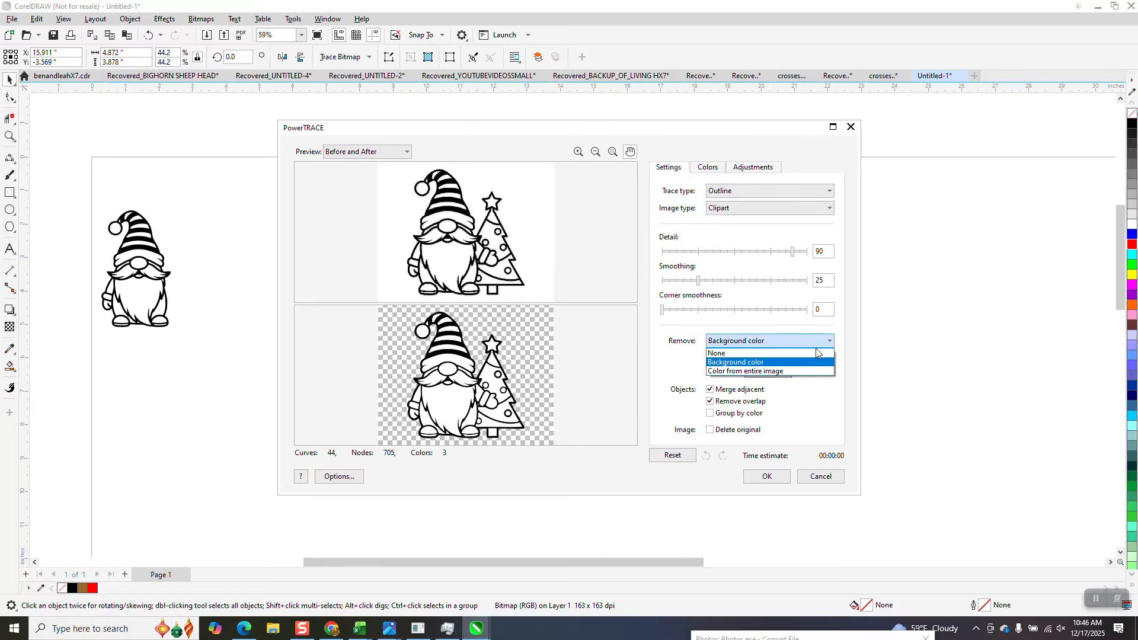
{"action": "left_click", "coordinate": [772, 368]}
{"action": "left_click", "coordinate": [767, 476]}
{"action": "left_click_drag", "start_coordinate": [629, 308], "coordinate": [777, 309]}
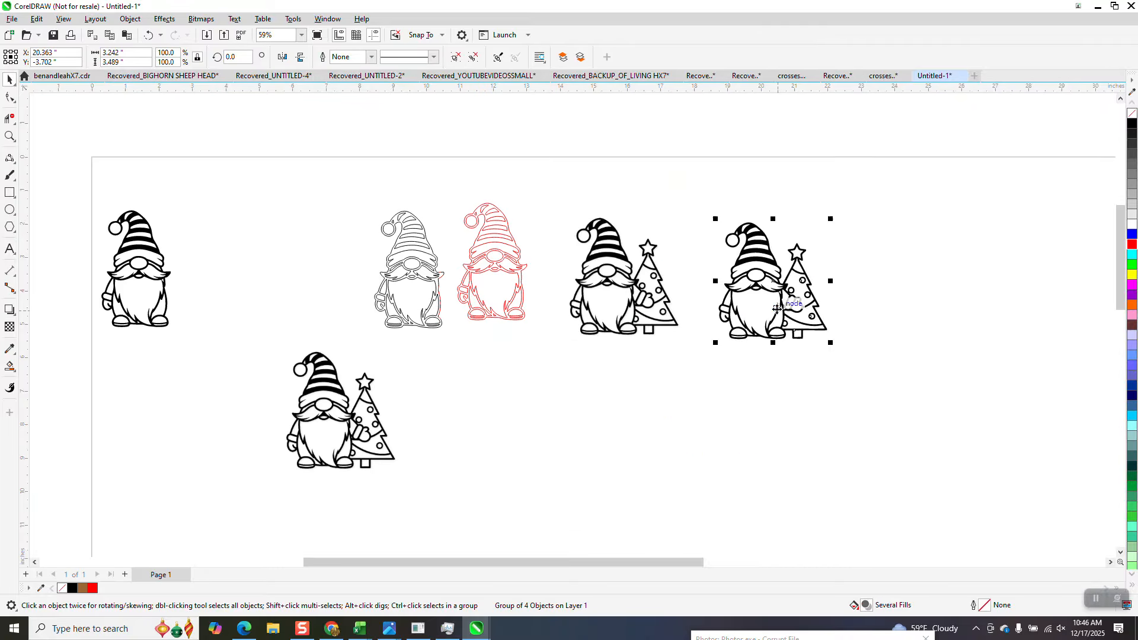
Remove the fill from the traced gnome-and-tree group and give it a black hairline outline
{"action": "left_click", "coordinate": [10, 137]}
{"action": "left_click_drag", "start_coordinate": [649, 203], "coordinate": [839, 363]}
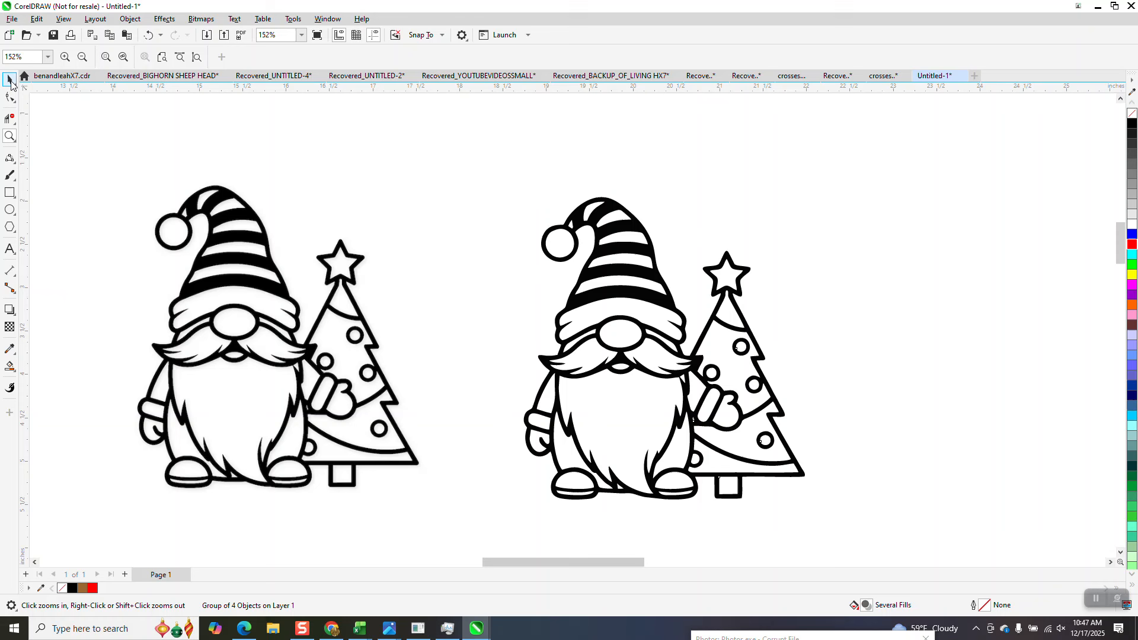
{"action": "key", "text": "space"}
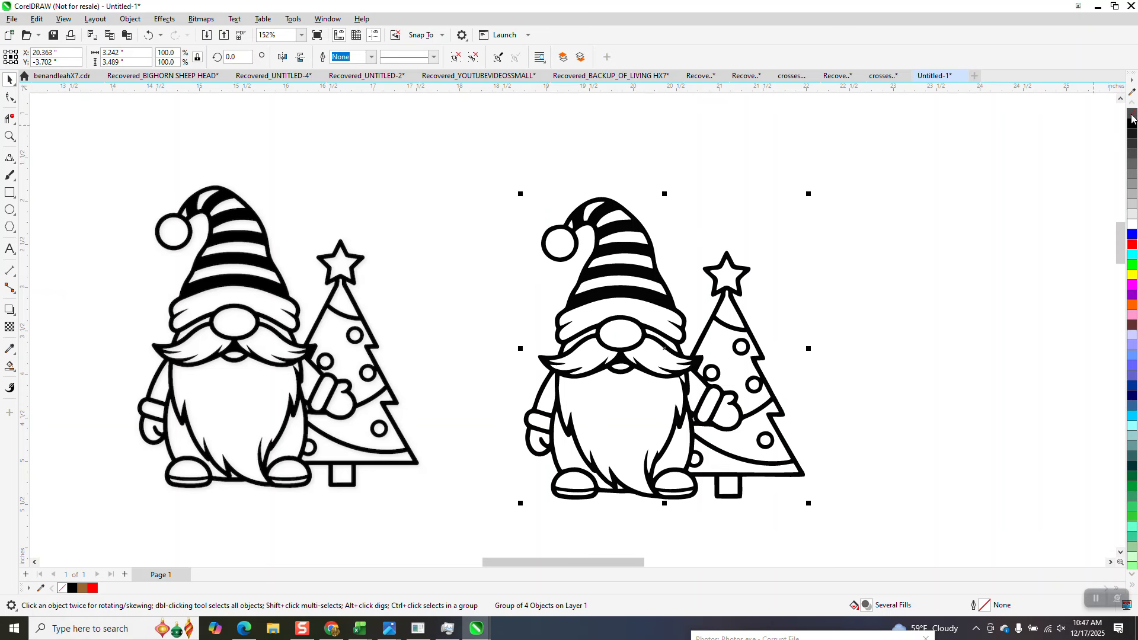
{"action": "left_click", "coordinate": [1132, 115]}
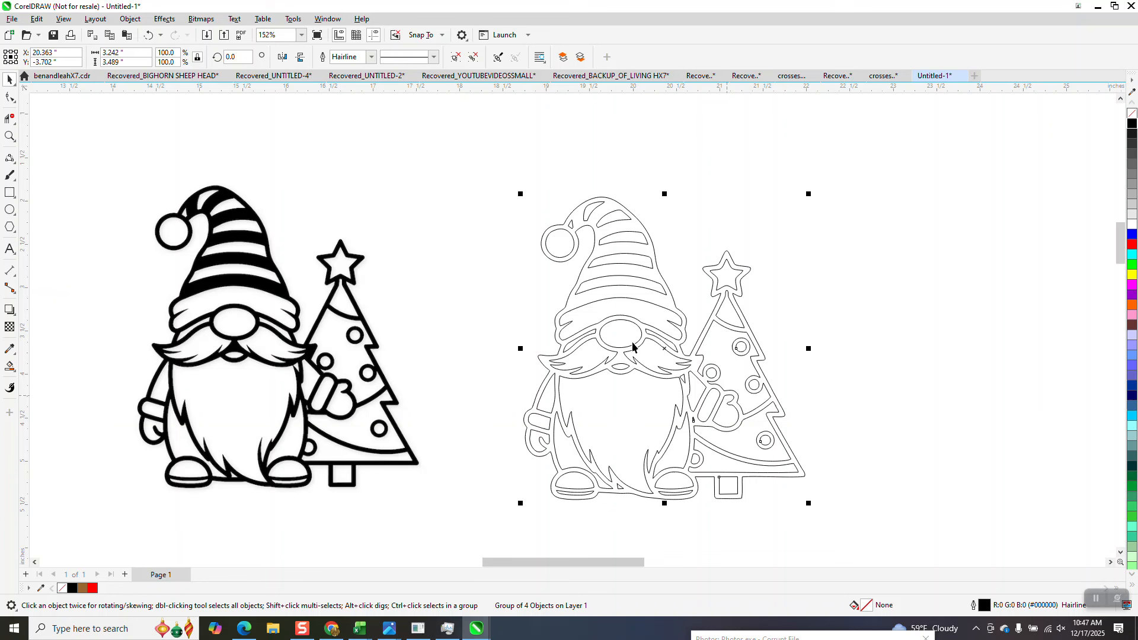
Draw a 3-point curve about 0.141 by 0.156 inches from the right moustache tip to the top of the raised arm
{"action": "left_click", "coordinate": [10, 136]}
{"action": "left_click_drag", "start_coordinate": [668, 301], "coordinate": [864, 480]}
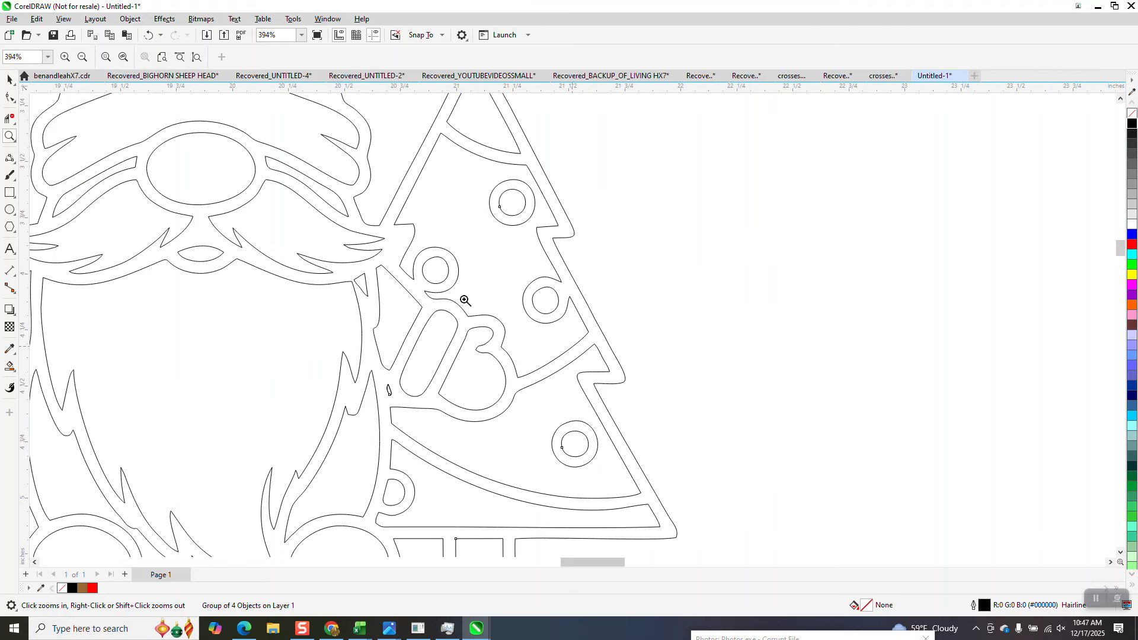
{"action": "left_click", "coordinate": [16, 166]}
{"action": "left_click", "coordinate": [50, 237]}
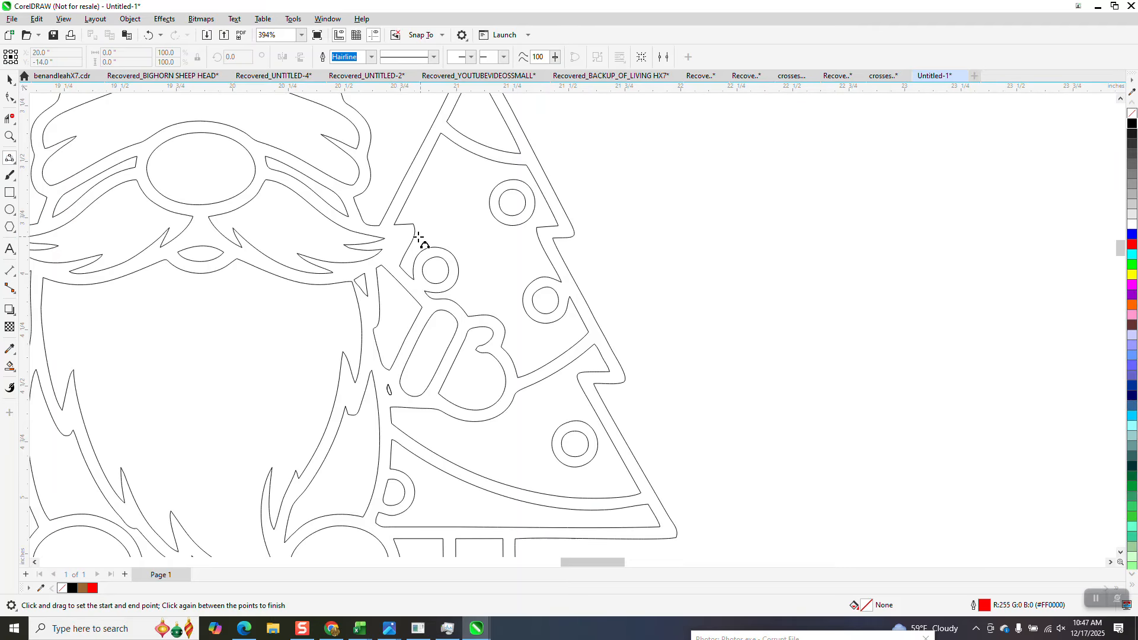
{"action": "left_click_drag", "start_coordinate": [414, 234], "coordinate": [396, 261]}
{"action": "left_click", "coordinate": [396, 259]}
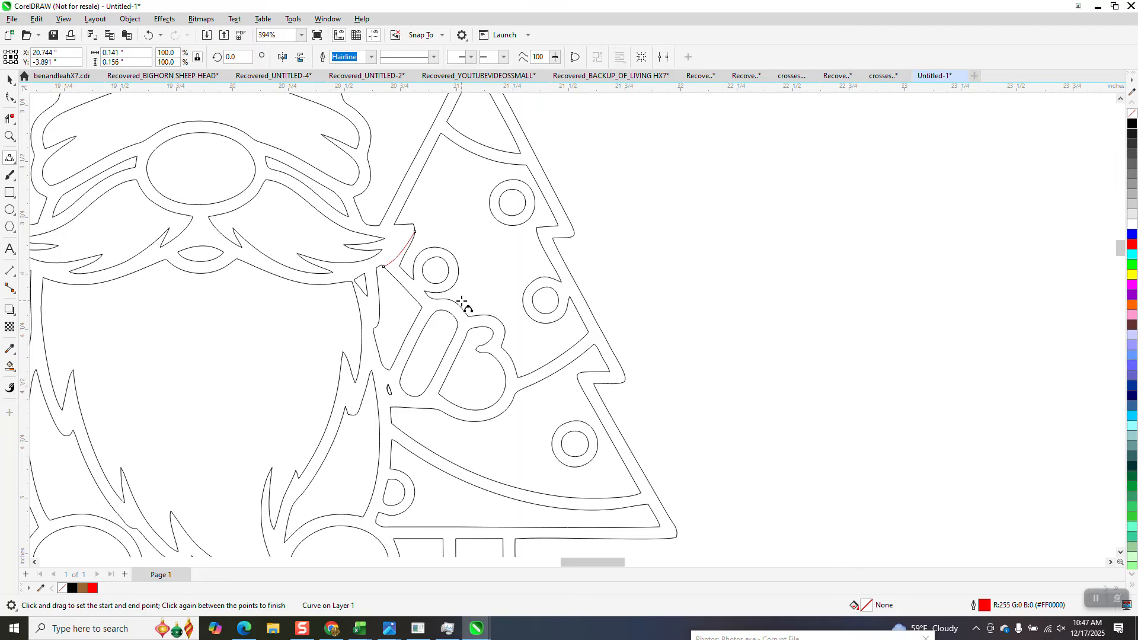
Bridge the gap on the raised arm's upper edge beside the tree ornament with a 3-point curve about 0.047 by 0.05 inches
{"action": "left_click", "coordinate": [9, 137]}
{"action": "left_click_drag", "start_coordinate": [386, 257], "coordinate": [526, 364]}
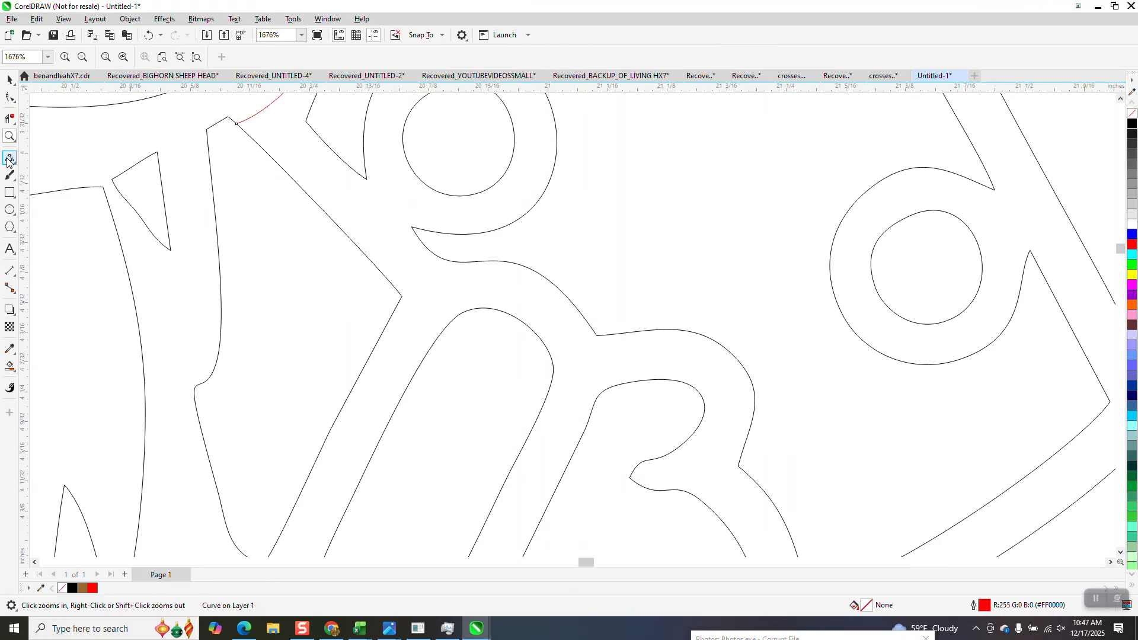
{"action": "left_click", "coordinate": [9, 158]}
{"action": "left_click_drag", "start_coordinate": [411, 227], "coordinate": [369, 185]}
Close the mitten's outer edge where the garland meets it with a 3-point curve about 0.013 by 0.085 inches
{"action": "scroll", "coordinate": [388, 155], "scroll_direction": "down", "scroll_amount": 2}
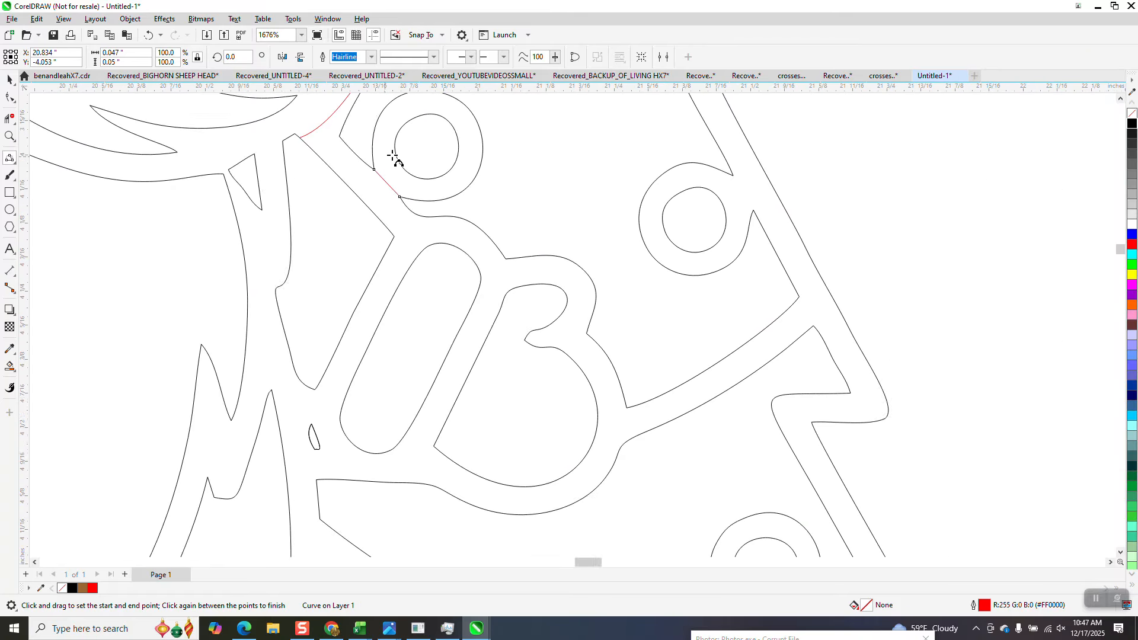
{"action": "scroll", "coordinate": [550, 320], "scroll_direction": "down", "scroll_amount": 1}
{"action": "mouse_move", "coordinate": [547, 320]}
{"action": "left_mouse_down"}
{"action": "mouse_move", "coordinate": [542, 348]}
{"action": "mouse_move", "coordinate": [546, 338]}
{"action": "left_mouse_up"}
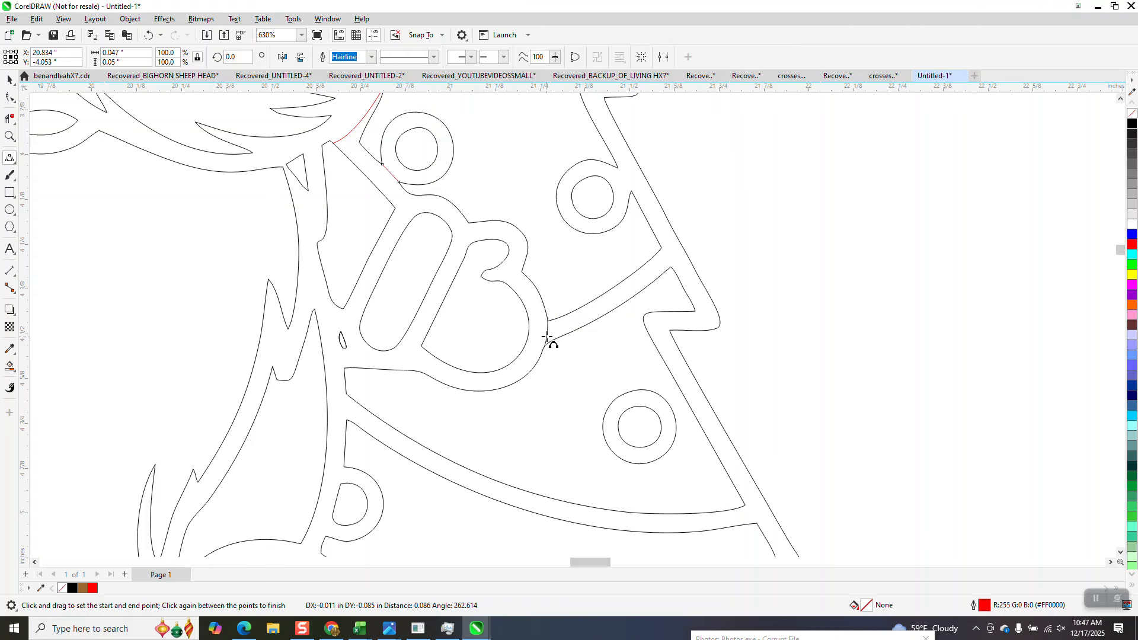
{"action": "left_click", "coordinate": [548, 336]}
Draw 3-point curves closing the body-edge gaps at the lower garland and ornament, and the gap at the top of the right boot
{"action": "scroll", "coordinate": [541, 320], "scroll_direction": "down", "scroll_amount": 1}
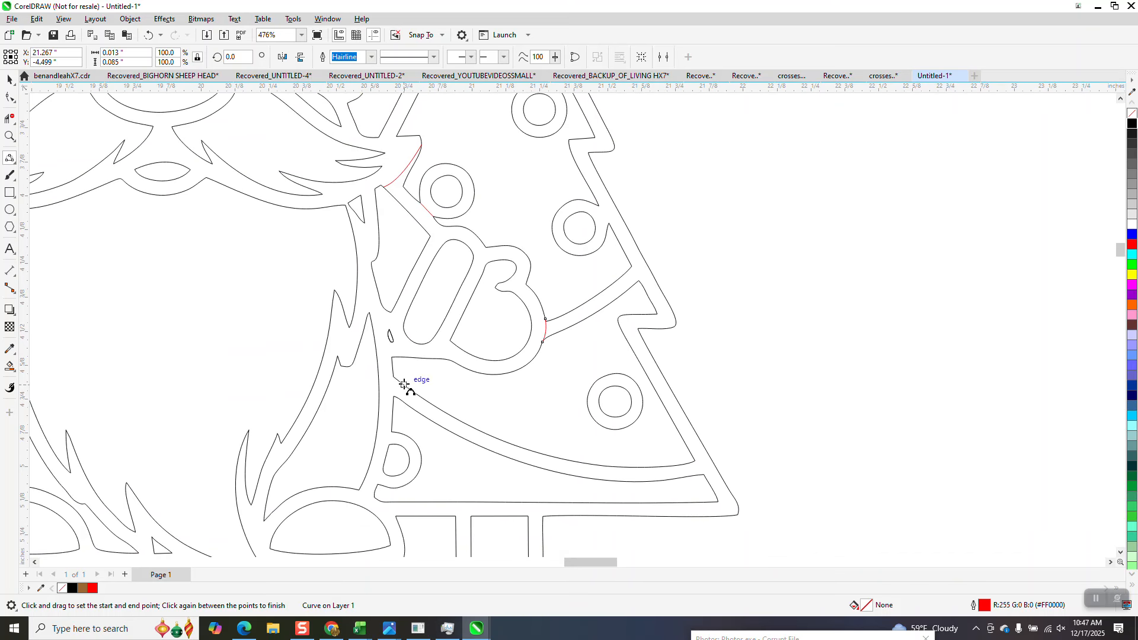
{"action": "left_click_drag", "start_coordinate": [392, 378], "coordinate": [393, 397]}
{"action": "left_click", "coordinate": [393, 397]}
{"action": "left_click_drag", "start_coordinate": [377, 483], "coordinate": [388, 431]}
{"action": "scroll", "coordinate": [392, 415], "scroll_direction": "down", "scroll_amount": 1}
{"action": "left_click", "coordinate": [390, 421]}
{"action": "left_click_drag", "start_coordinate": [394, 476], "coordinate": [384, 466]}
{"action": "left_click", "coordinate": [384, 466]}
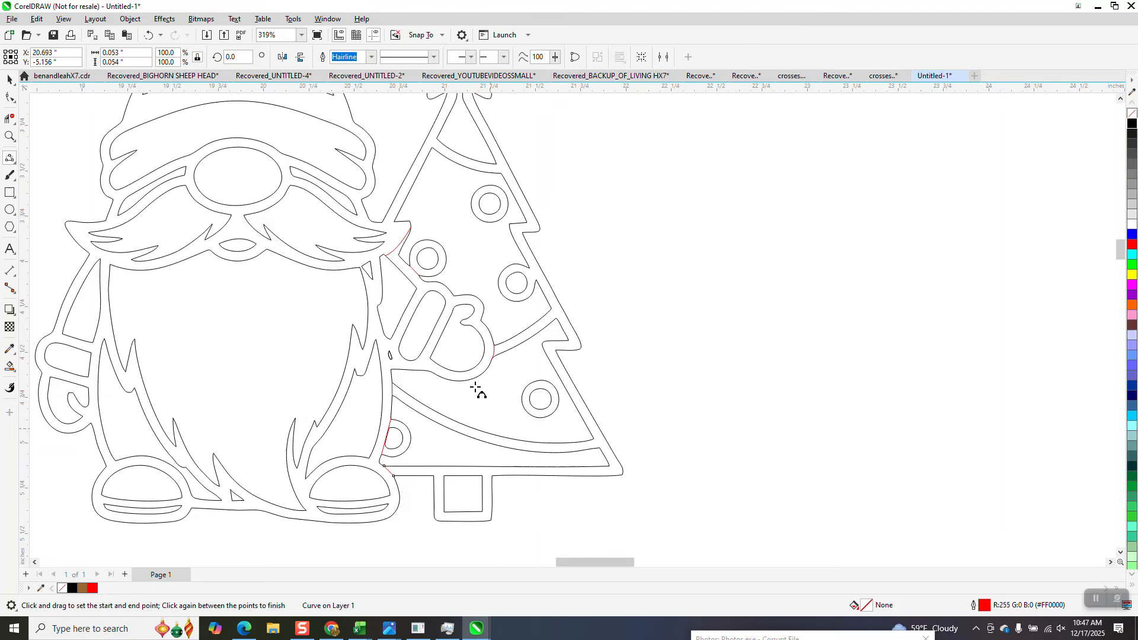
Close the gap in the moustache tip's upper edge, where the tree's side lines meet it, with a 3-point curve
{"action": "left_click", "coordinate": [9, 137]}
{"action": "left_click_drag", "start_coordinate": [369, 205], "coordinate": [472, 256]}
{"action": "left_click", "coordinate": [11, 155]}
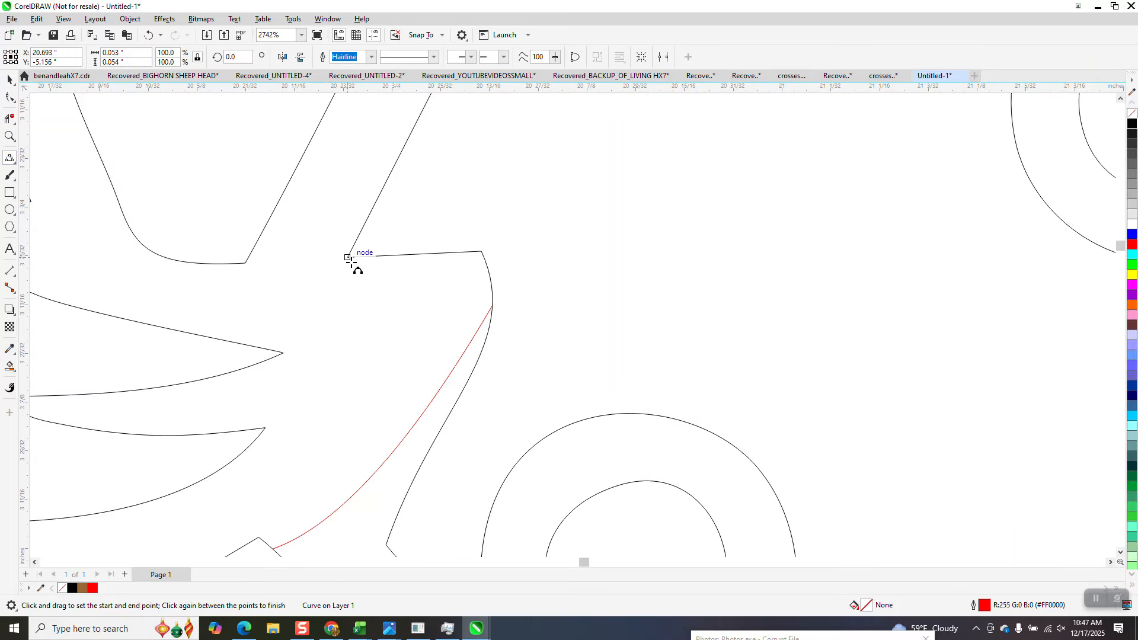
{"action": "left_click_drag", "start_coordinate": [336, 263], "coordinate": [249, 261]}
{"action": "left_click", "coordinate": [243, 261]}
{"action": "scroll", "coordinate": [238, 260], "scroll_direction": "down", "scroll_amount": 2}
Delete the tree's upper outline and upper garland segments above the raised hand with Virtual Segment Delete
{"action": "left_click", "coordinate": [9, 119]}
{"action": "scroll", "coordinate": [359, 261], "scroll_direction": "down", "scroll_amount": 5}
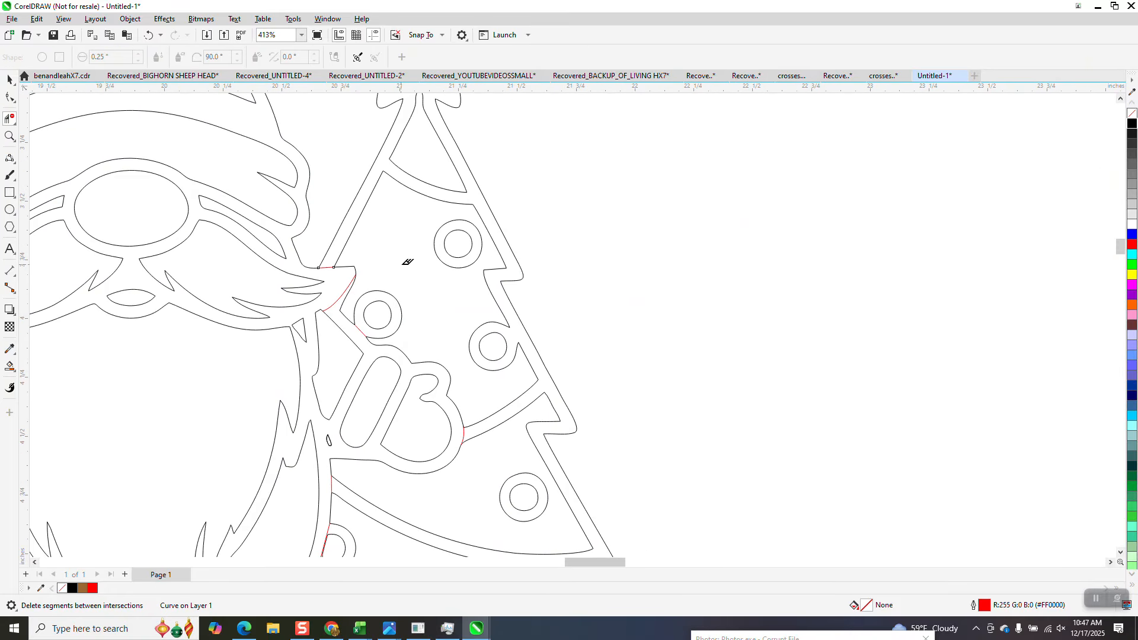
{"action": "left_click_drag", "start_coordinate": [361, 137], "coordinate": [383, 171]}
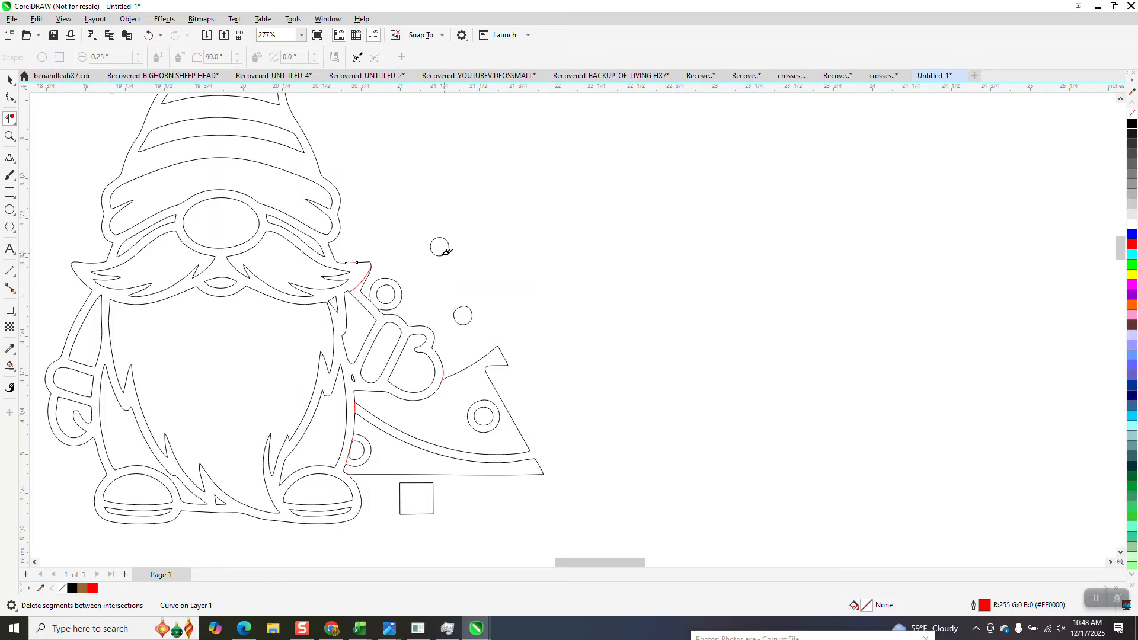
{"action": "left_click", "coordinate": [424, 374]}
{"action": "left_click", "coordinate": [148, 35]}
Delete the remaining tree ornaments, lower garland, tree base and square trunk around the gnome with Virtual Segment Delete
{"action": "left_click", "coordinate": [443, 254]}
{"action": "left_click", "coordinate": [399, 291]}
{"action": "left_click", "coordinate": [457, 309]}
{"action": "left_click", "coordinate": [507, 364]}
{"action": "left_click", "coordinate": [496, 428]}
{"action": "left_click", "coordinate": [460, 468]}
{"action": "left_click", "coordinate": [371, 455]}
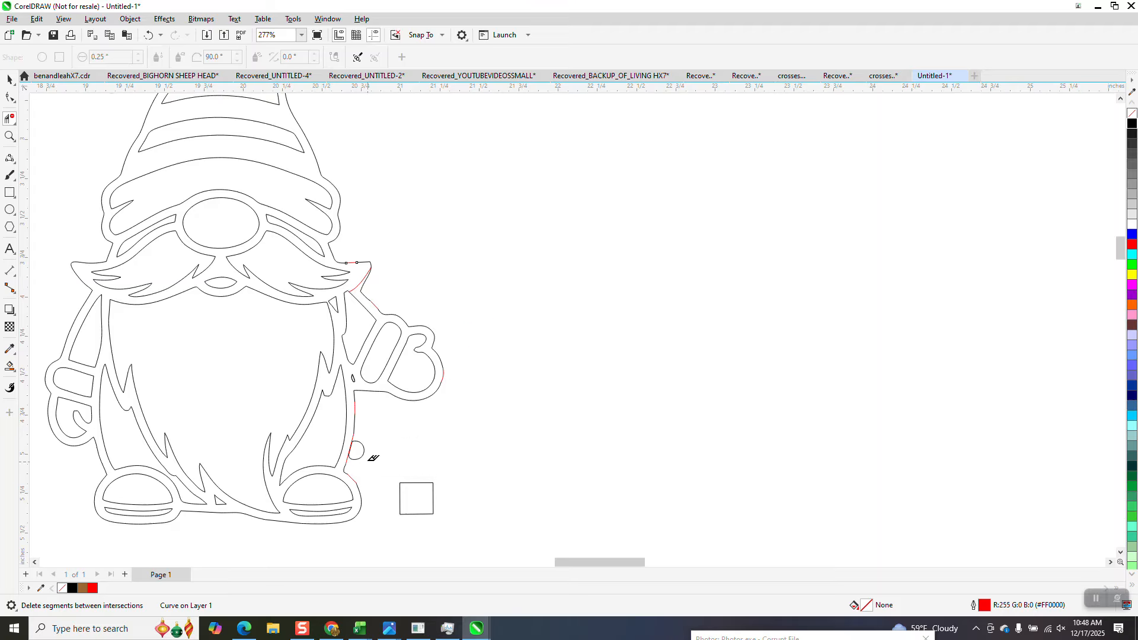
{"action": "left_click", "coordinate": [364, 448]}
{"action": "left_click", "coordinate": [434, 513]}
Delete the surplus inner curve running from the moustache tip to the raised arm's shoulder
{"action": "left_click", "coordinate": [9, 135]}
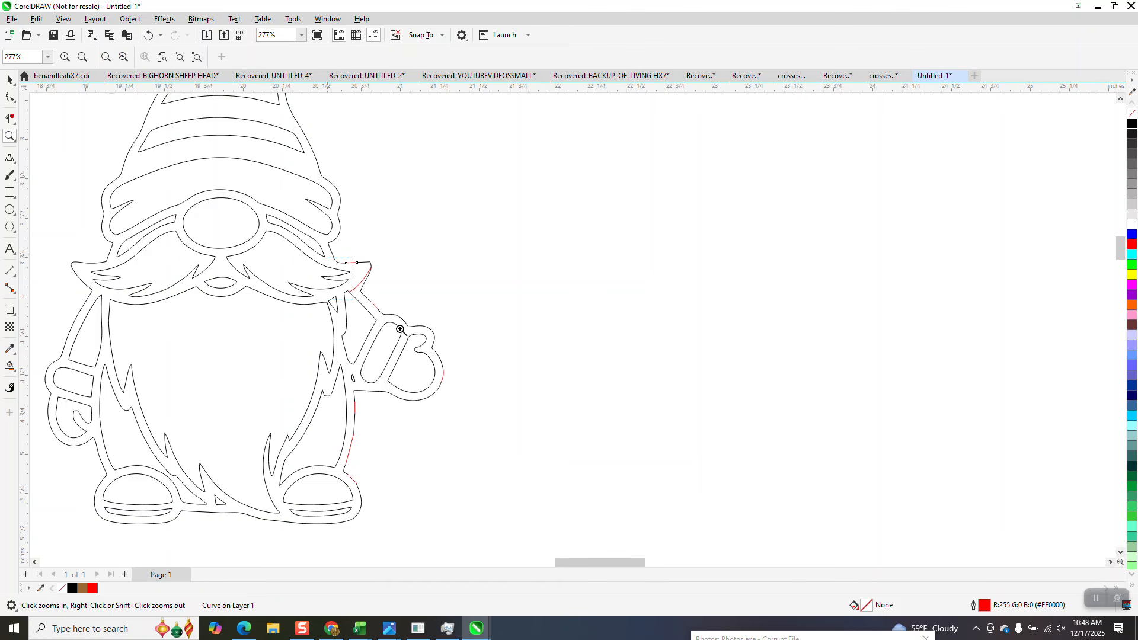
{"action": "left_click_drag", "start_coordinate": [365, 312], "coordinate": [468, 362]}
{"action": "left_click", "coordinate": [9, 118]}
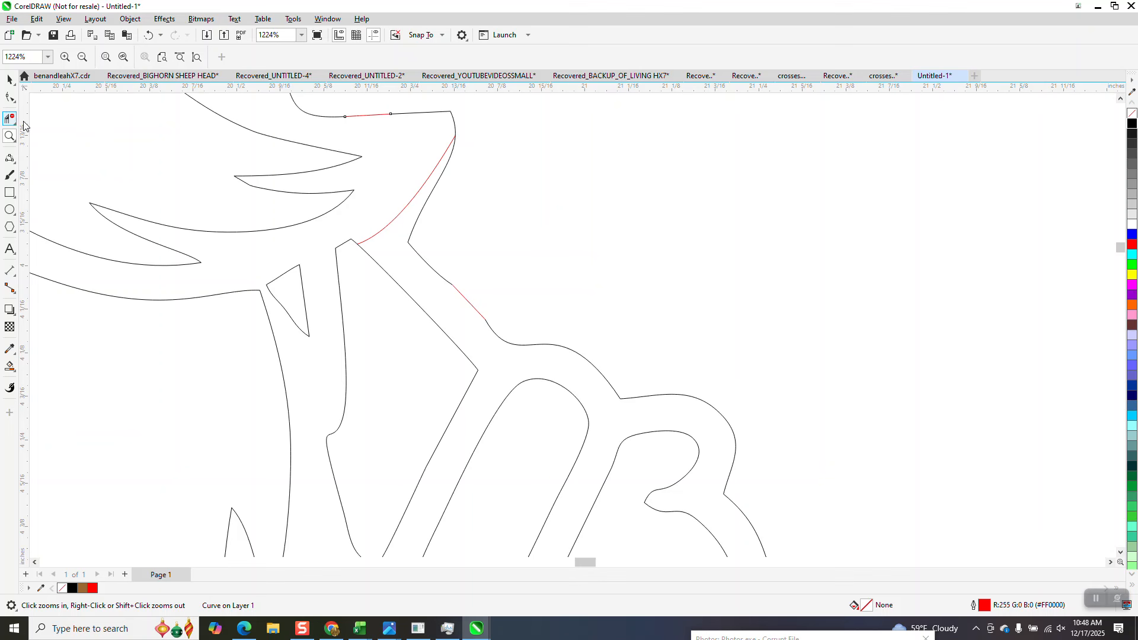
{"action": "left_click", "coordinate": [395, 216]}
{"action": "scroll", "coordinate": [399, 219], "scroll_direction": "down", "scroll_amount": 6}
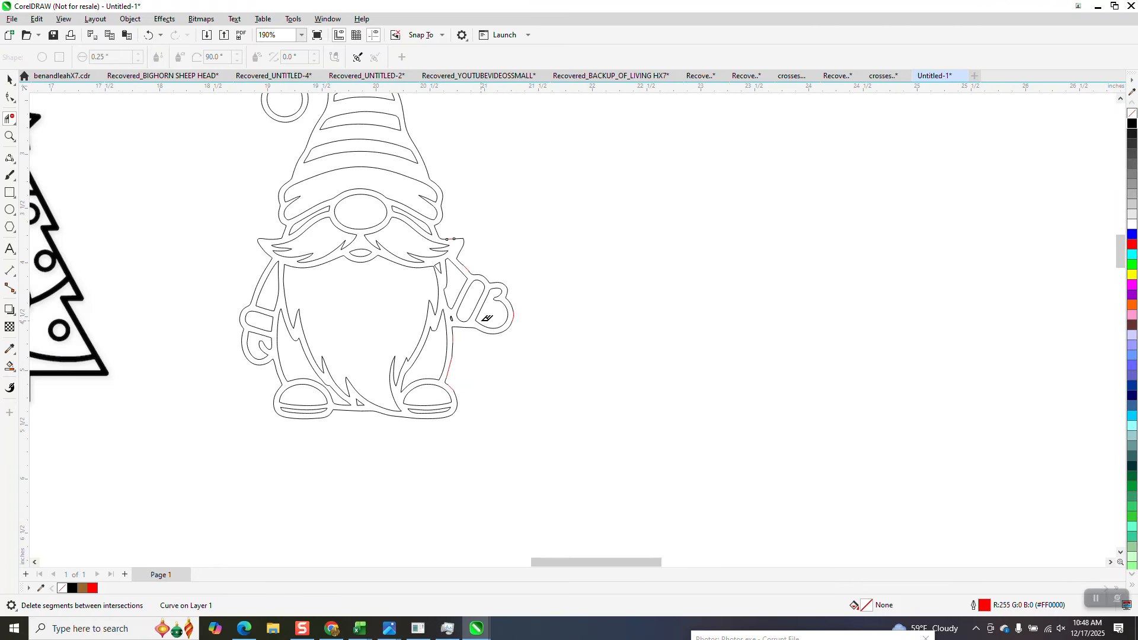
Smart-fill the gnome's closed outline in black with no outline, and move the filled shape to the right of the line drawing
{"action": "left_click", "coordinate": [9, 366]}
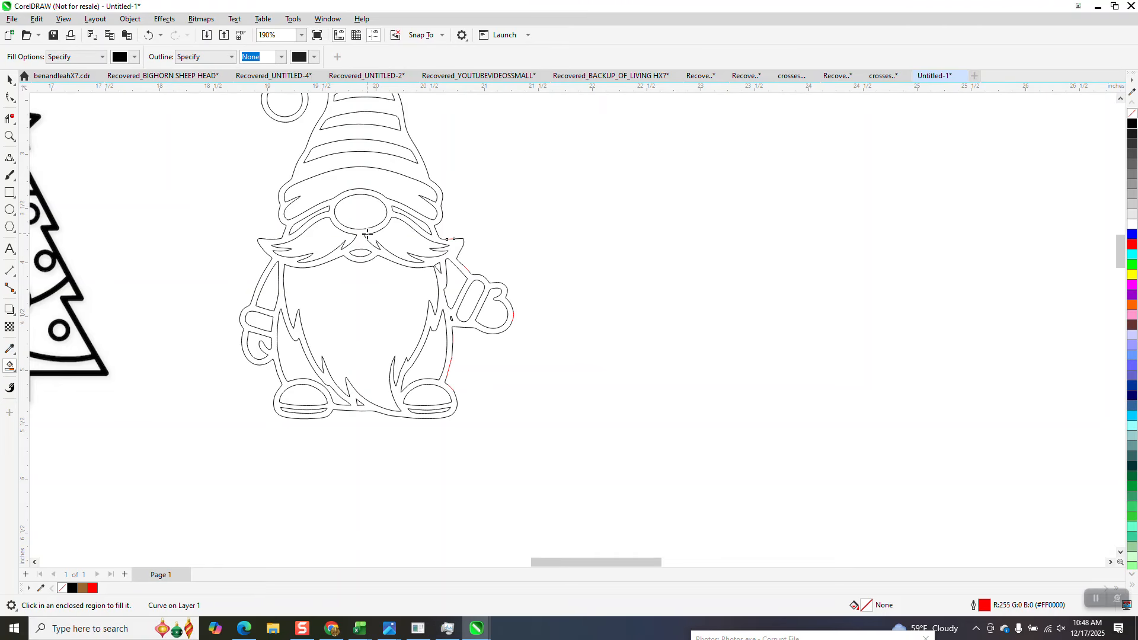
{"action": "scroll", "coordinate": [376, 256], "scroll_direction": "down", "scroll_amount": 1}
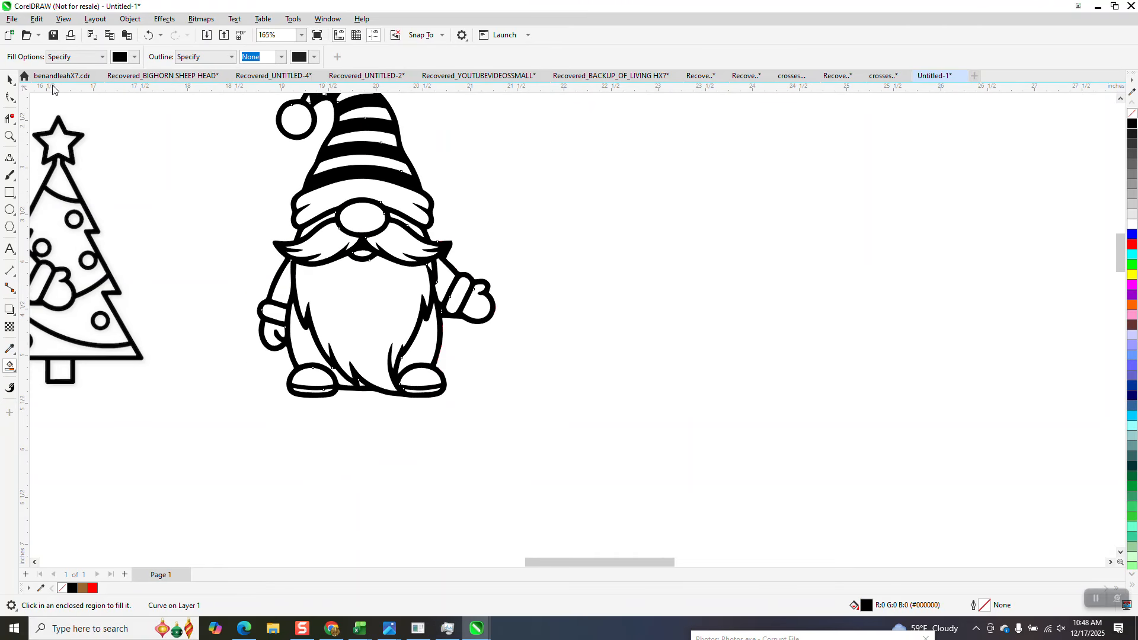
{"action": "left_click", "coordinate": [7, 79]}
{"action": "left_click_drag", "start_coordinate": [395, 194], "coordinate": [705, 224]}
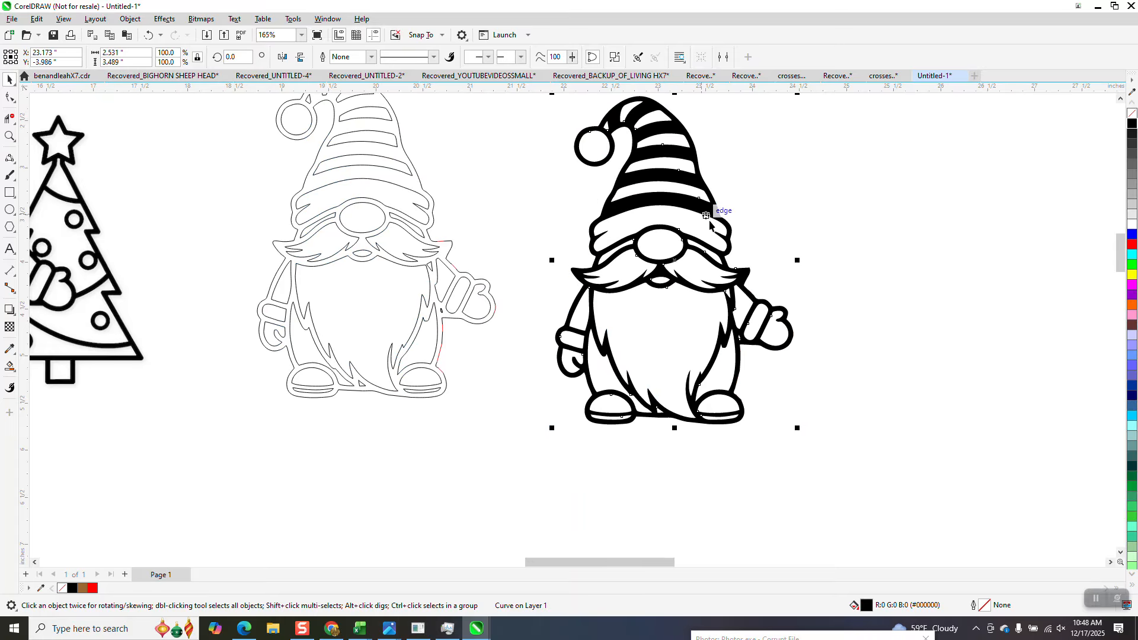
Give the new gnome no fill and a black hairline outline, and delete the small sliver between its body and raised mitten
{"action": "left_click", "coordinate": [1132, 114]}
{"action": "right_click", "coordinate": [1132, 126]}
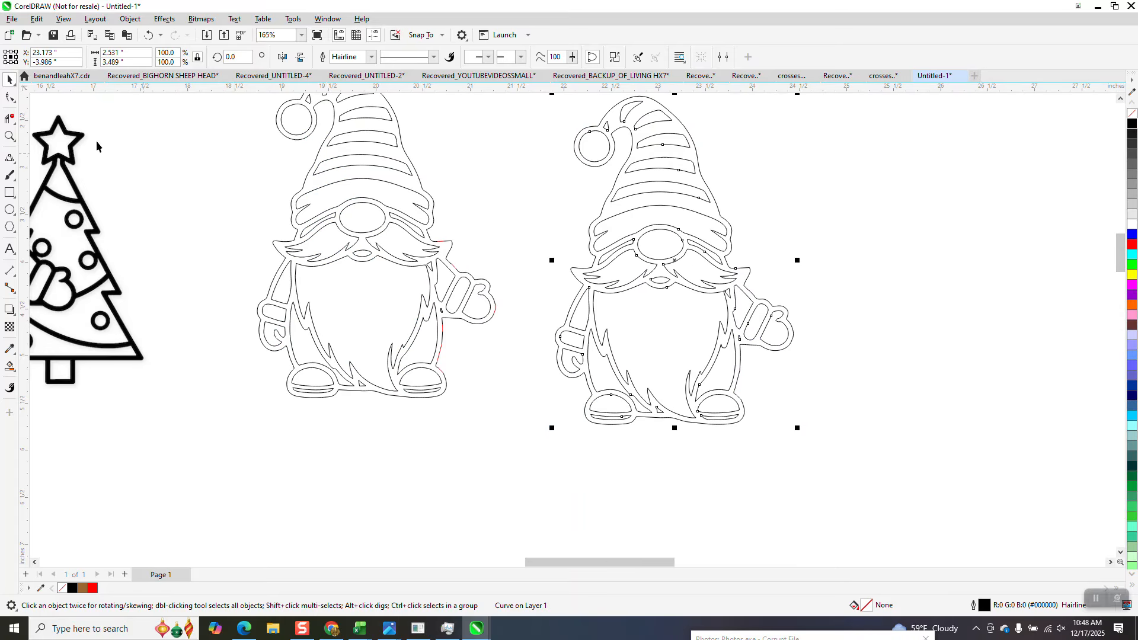
{"action": "left_click", "coordinate": [10, 136]}
{"action": "left_click_drag", "start_coordinate": [701, 313], "coordinate": [766, 367]}
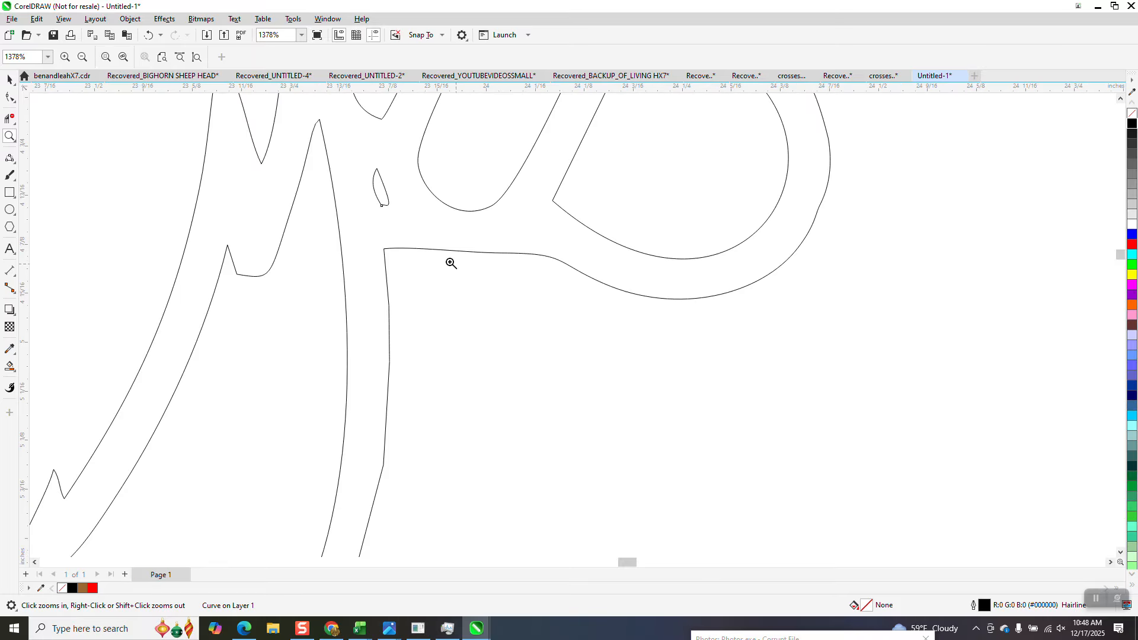
{"action": "left_click", "coordinate": [10, 118]}
{"action": "left_click", "coordinate": [382, 188]}
{"action": "scroll", "coordinate": [421, 236], "scroll_direction": "down", "scroll_amount": 6}
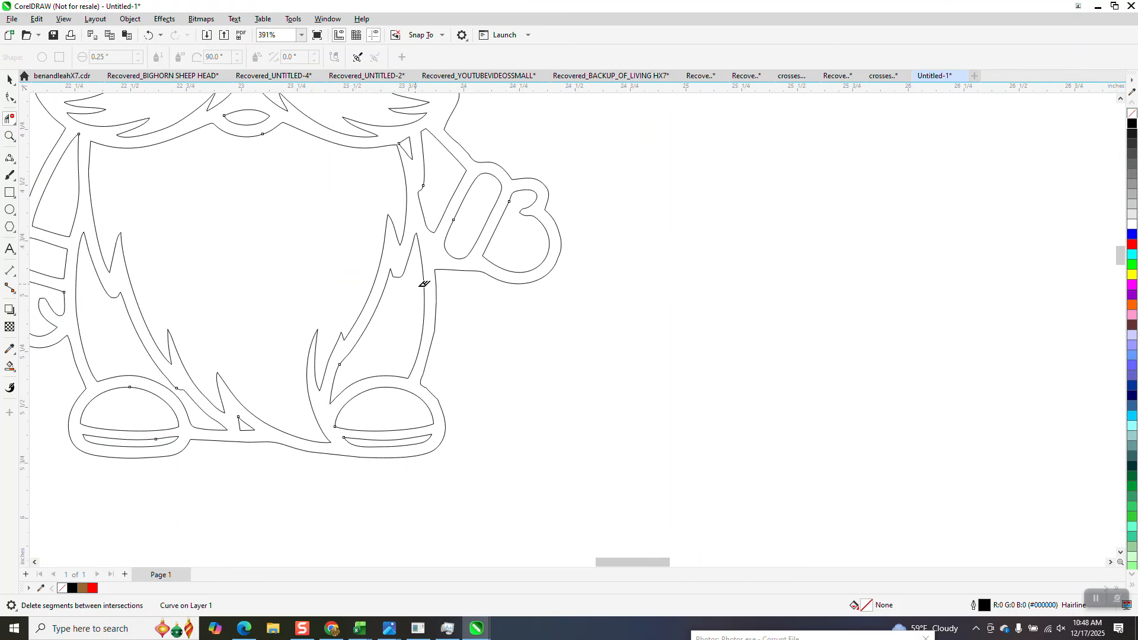
{"action": "scroll", "coordinate": [419, 282], "scroll_direction": "down", "scroll_amount": 1}
{"action": "scroll", "coordinate": [489, 284], "scroll_direction": "down", "scroll_amount": 1}
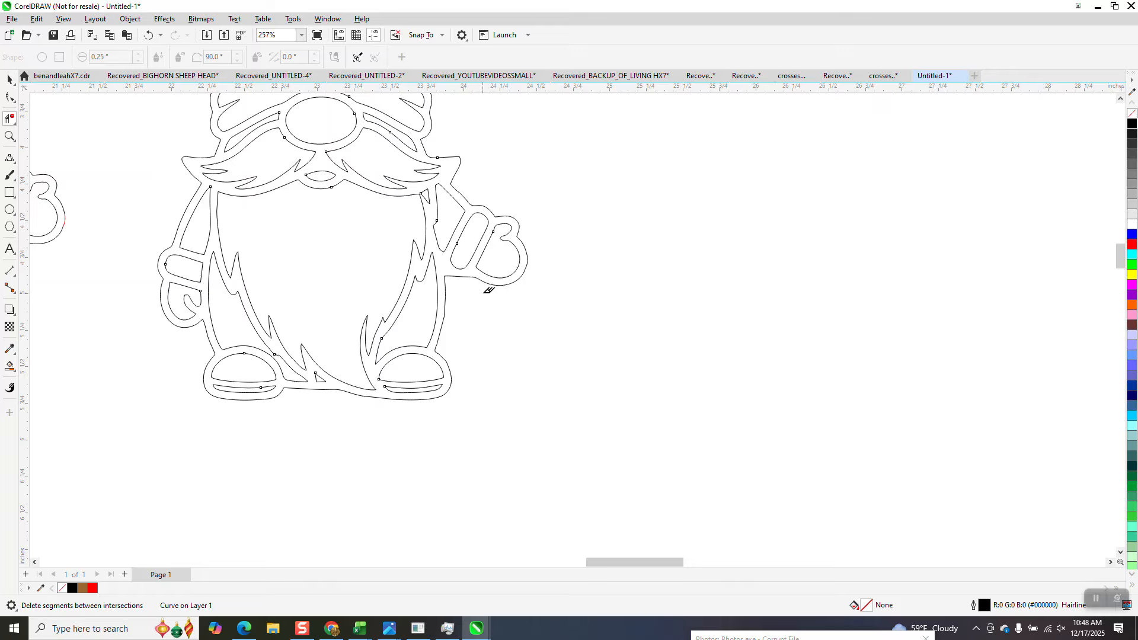
Move the cleaned-up gnome lower beside the line drawing, fill it red, remove its outline and deselect it
{"action": "left_click", "coordinate": [9, 79]}
{"action": "left_click_drag", "start_coordinate": [340, 167], "coordinate": [404, 277]}
{"action": "scroll", "coordinate": [635, 231], "scroll_direction": "down", "scroll_amount": 1}
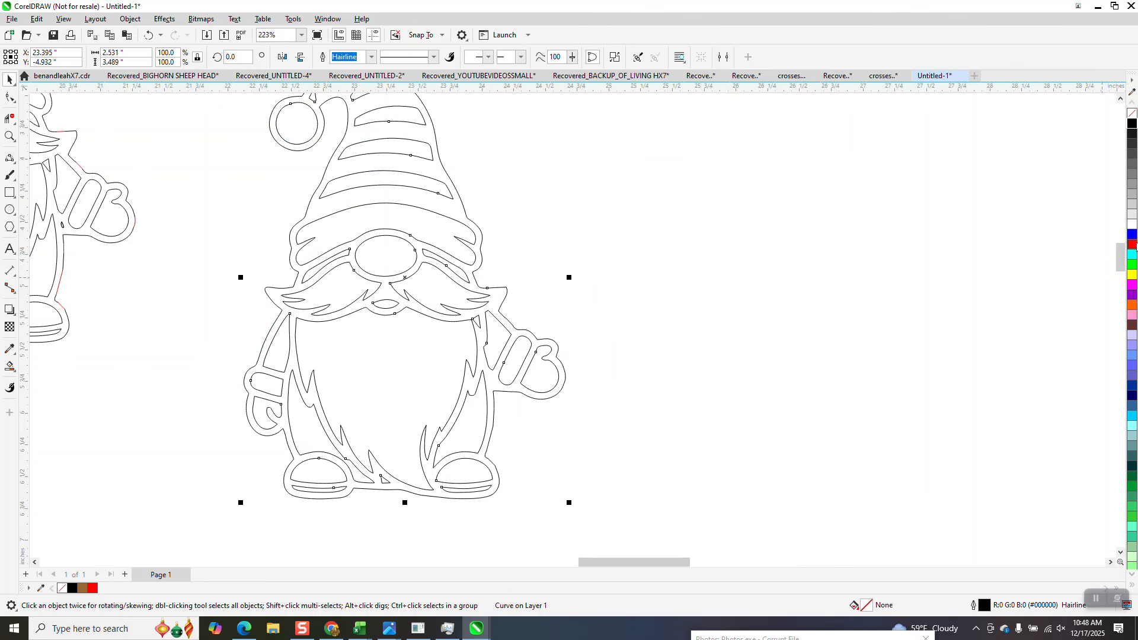
{"action": "left_click", "coordinate": [1133, 245]}
{"action": "right_click", "coordinate": [1133, 115]}
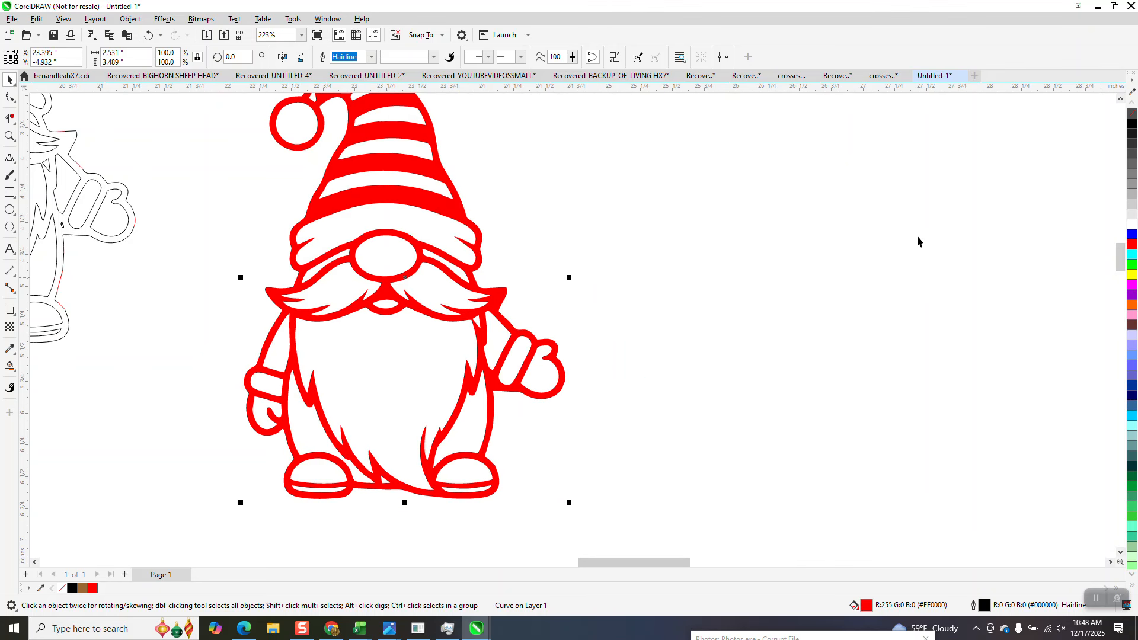
{"action": "scroll", "coordinate": [670, 300], "scroll_direction": "down", "scroll_amount": 3}
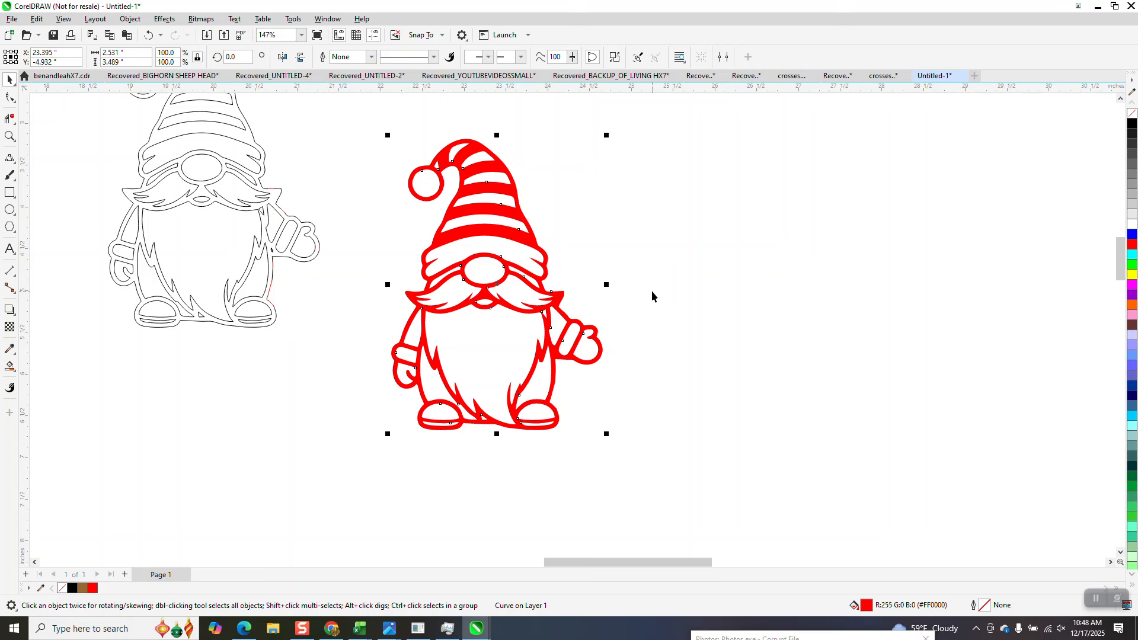
{"action": "scroll", "coordinate": [652, 290], "scroll_direction": "down", "scroll_amount": 3}
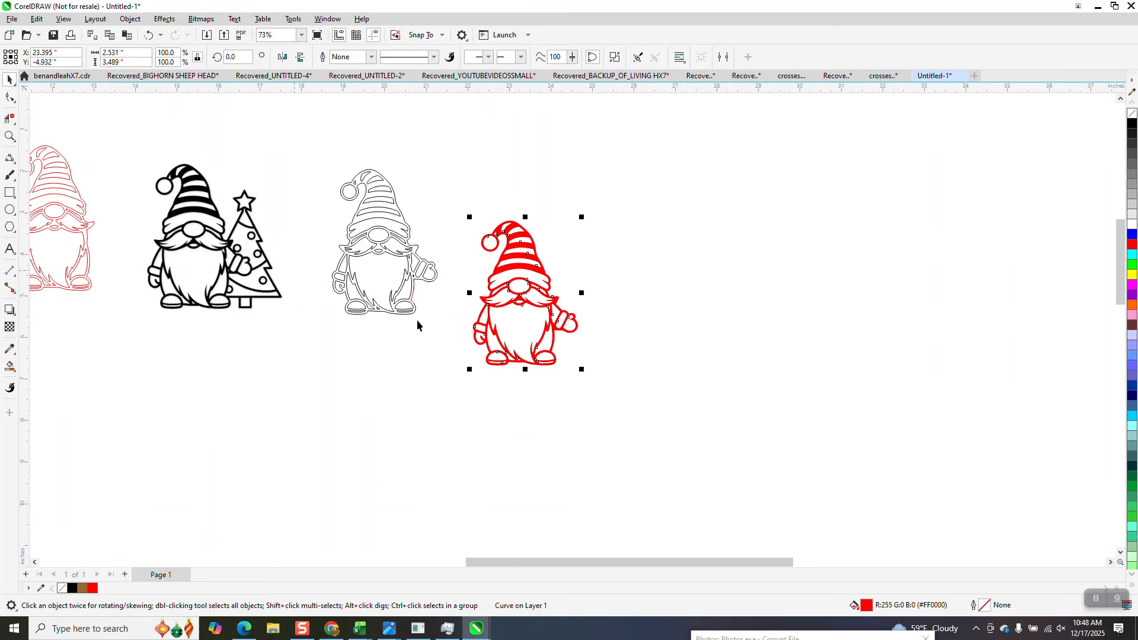
{"action": "left_click", "coordinate": [755, 288]}
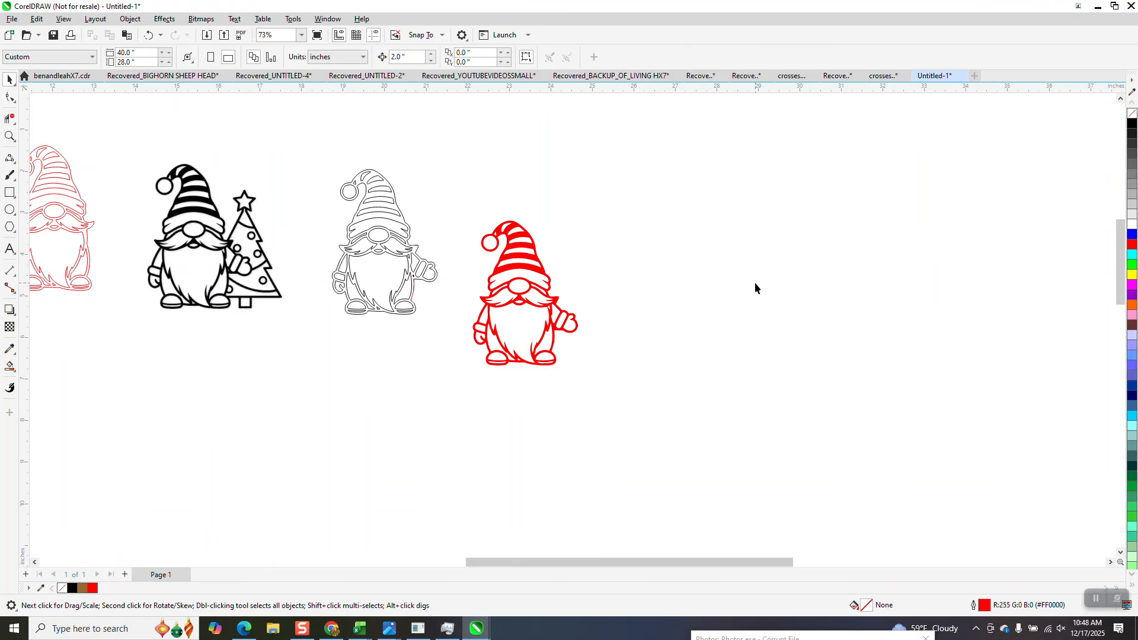